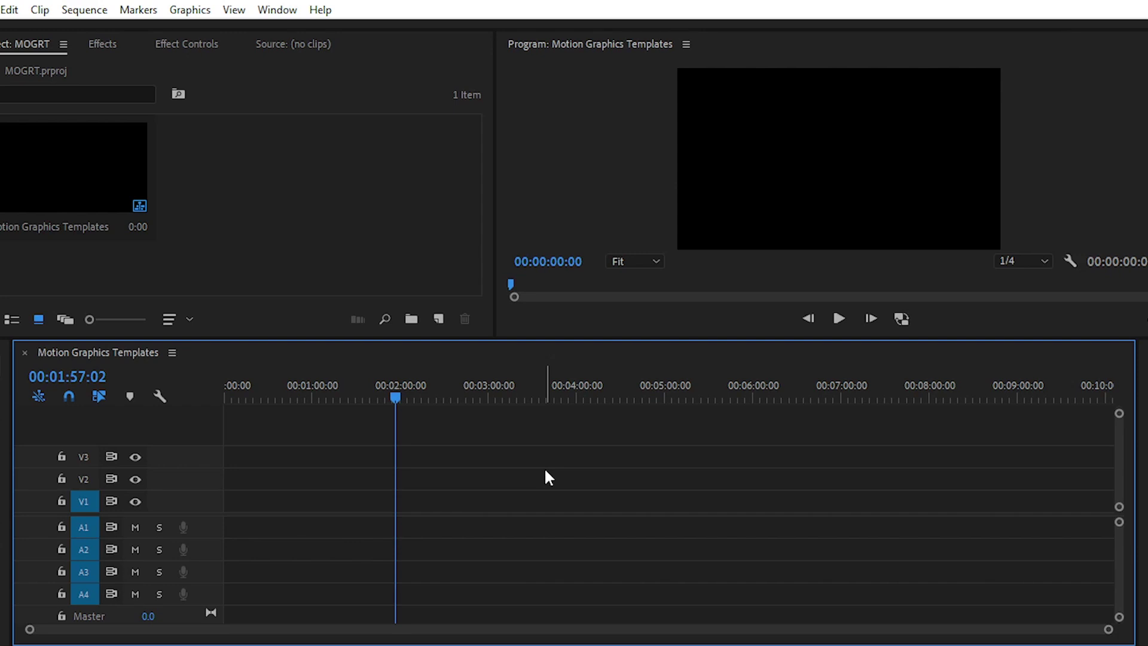
Step: Show the Essential Graphics panel from the Window menu
click(285, 222)
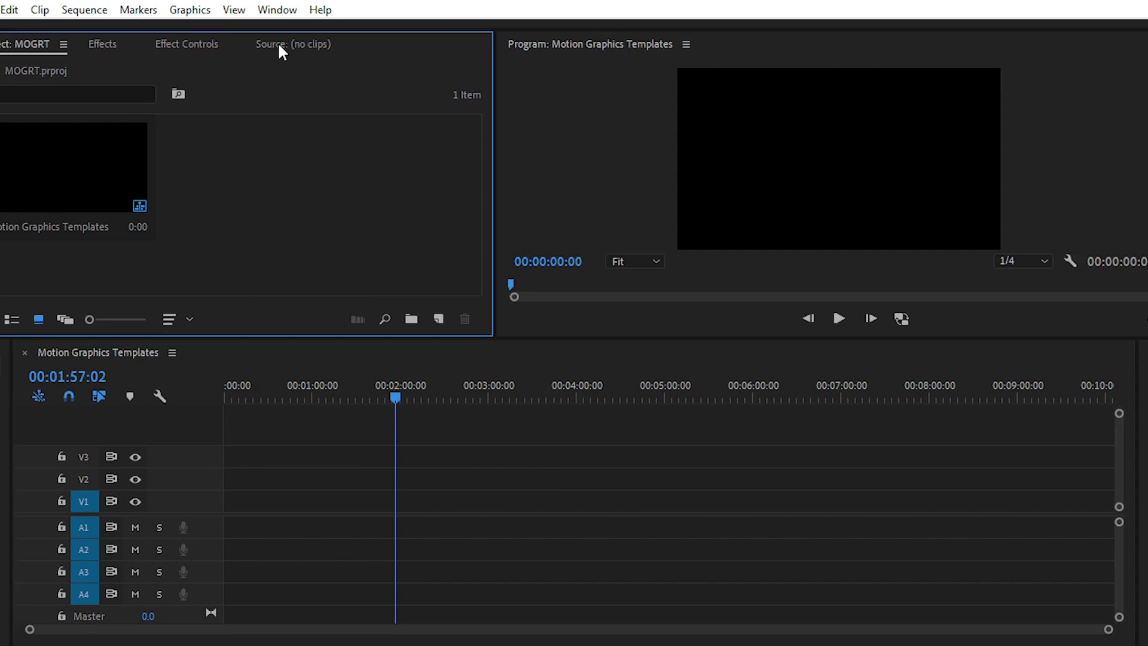
click(279, 11)
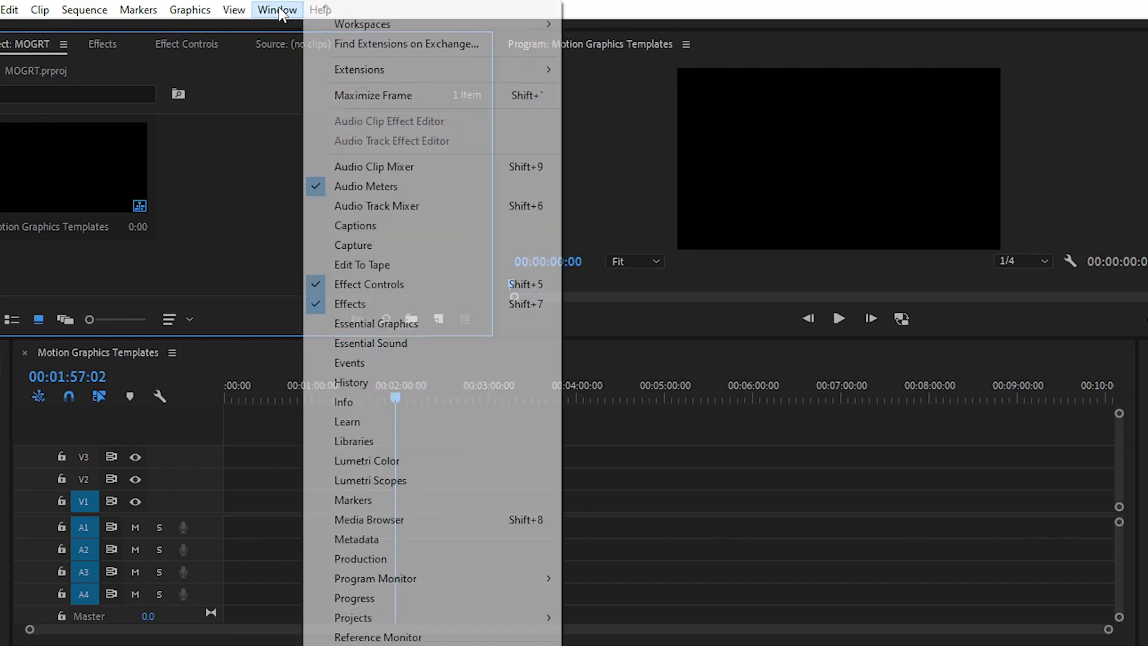
click(406, 325)
Step: Resize the monitor, Essential Graphics and timeline panels, and put the playhead at 00:02:11:01
drag(497, 290, 238, 290)
scroll(849, 321, down, 8)
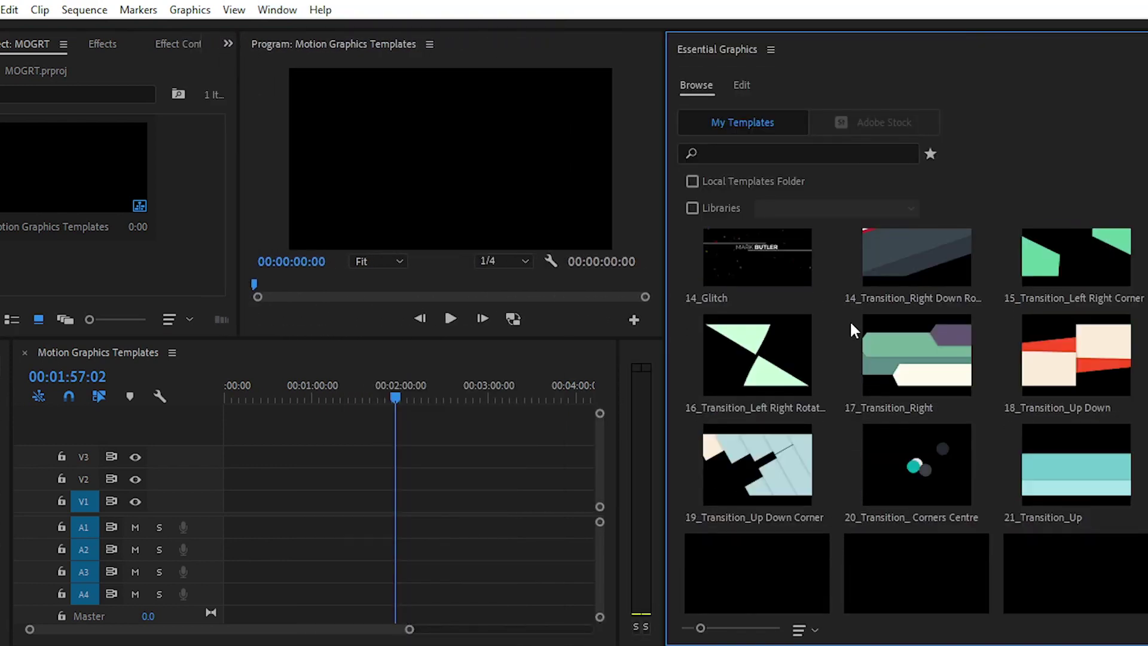
scroll(898, 366, up, 8)
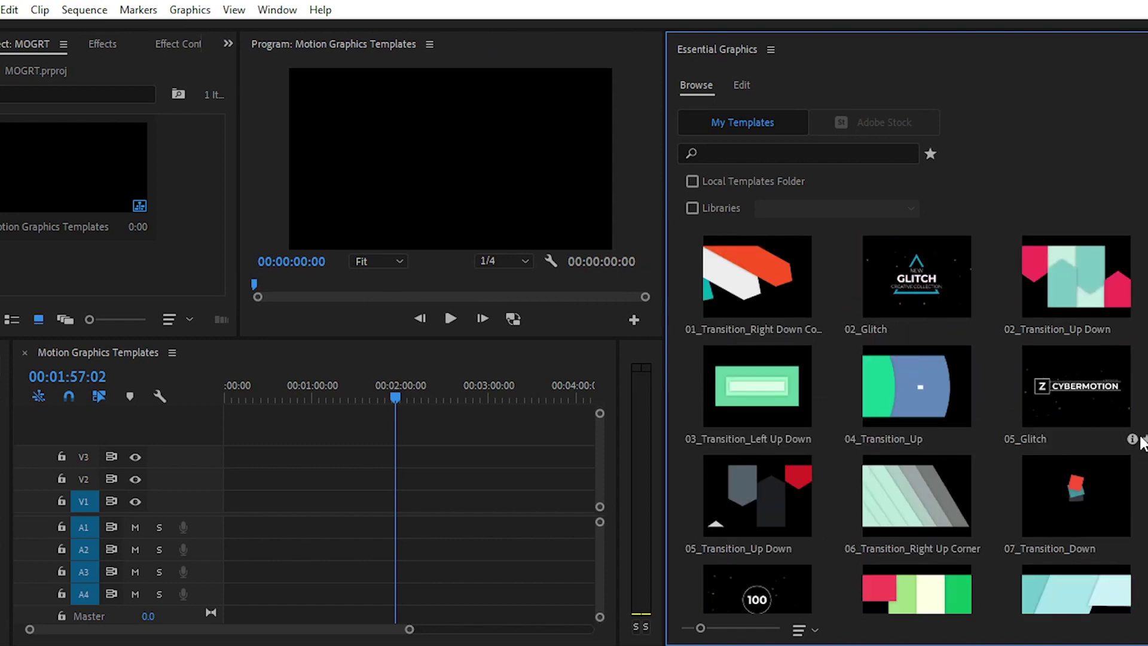
scroll(1070, 359, down, 10)
scroll(1070, 368, down, 15)
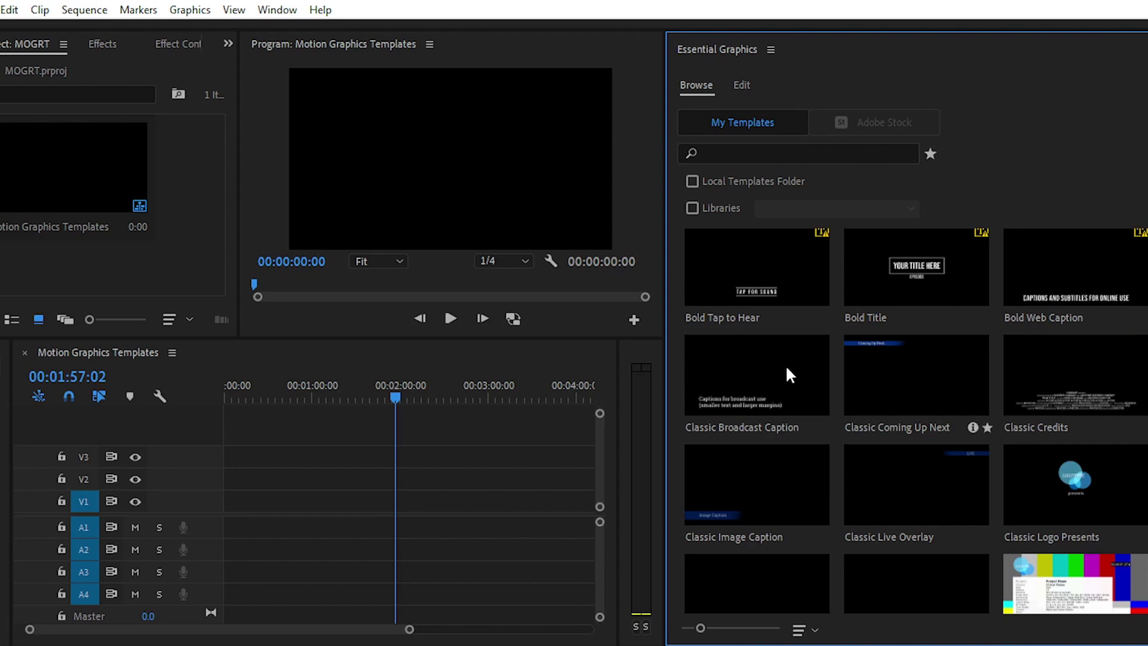
scroll(1001, 376, down, 5)
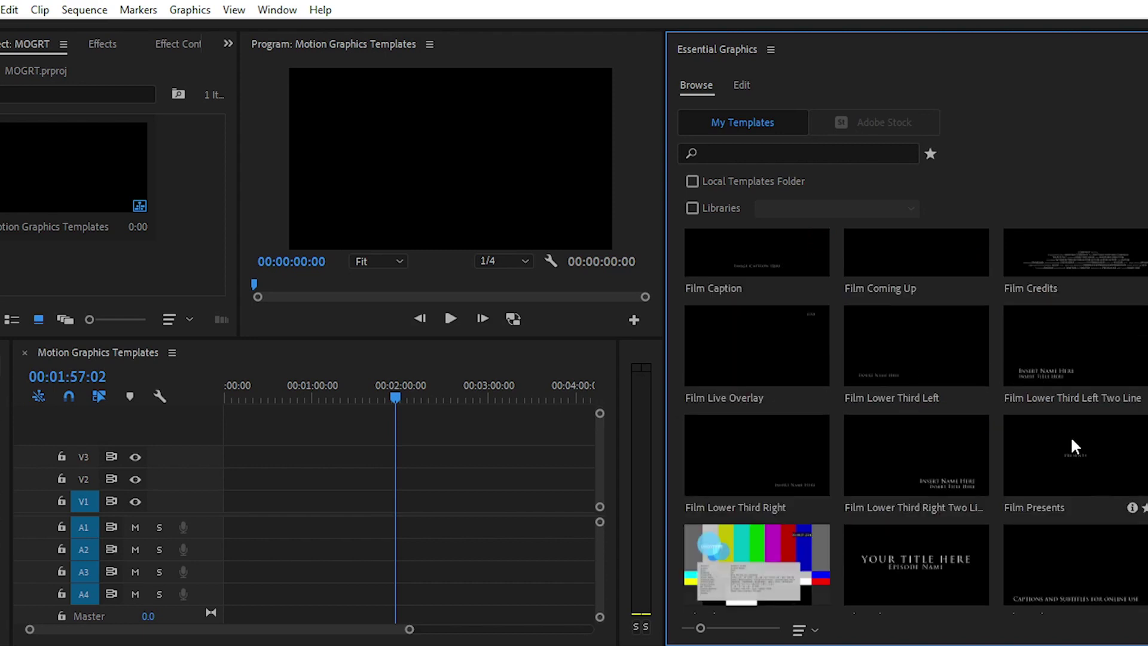
scroll(1024, 439, down, 5)
scroll(1022, 440, down, 15)
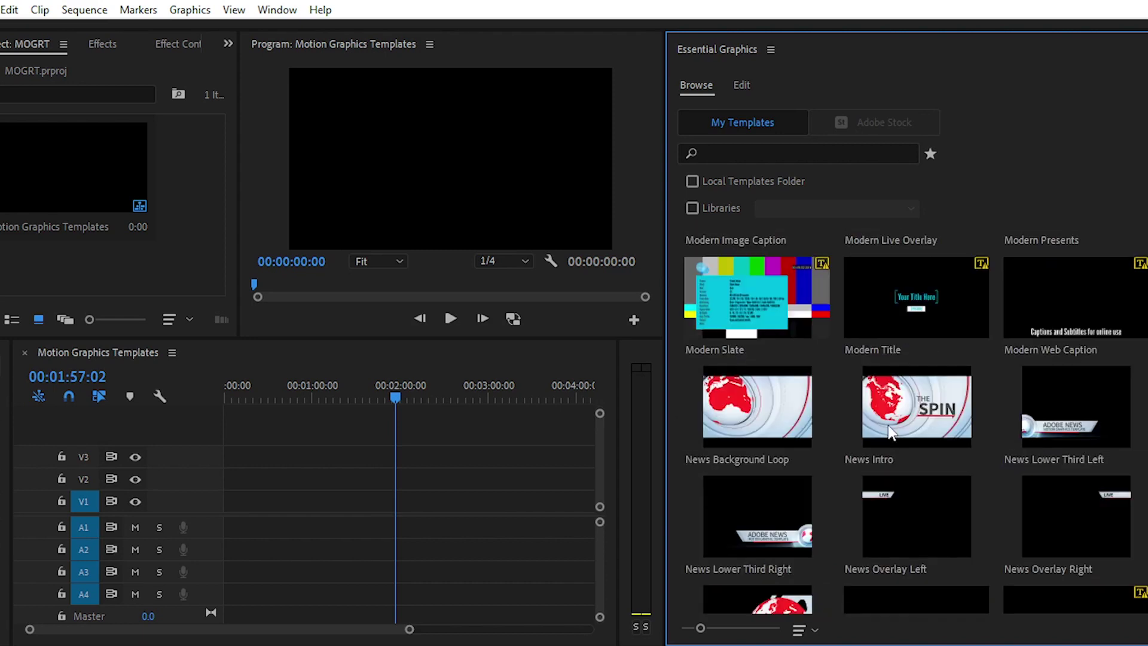
scroll(888, 425, up, 5)
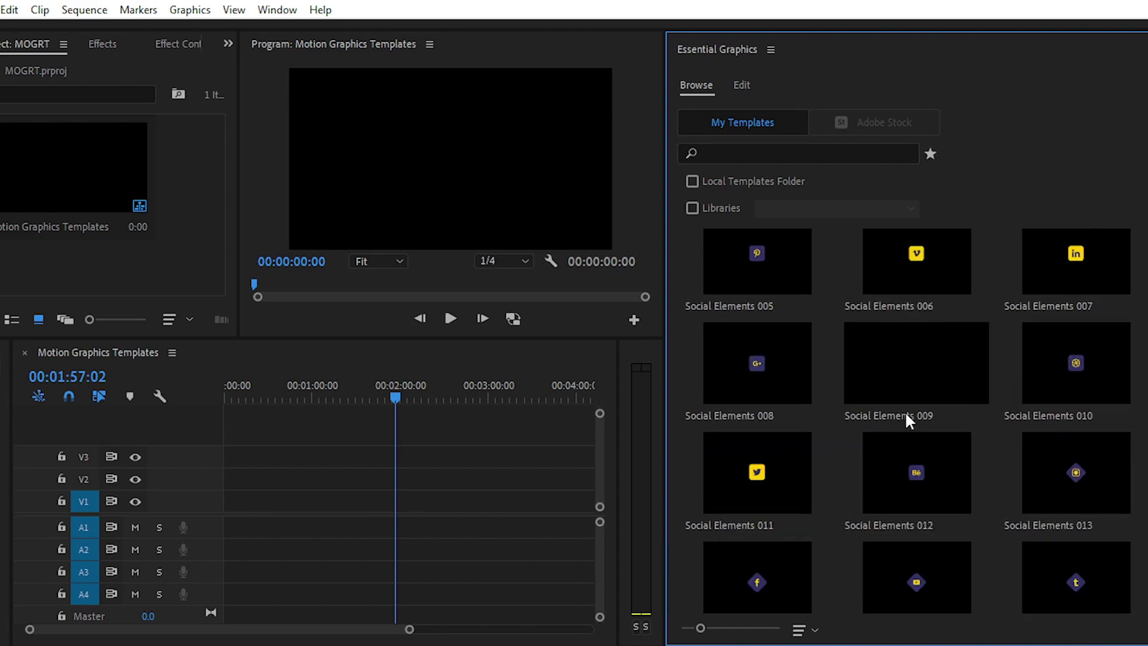
drag(663, 297, 805, 297)
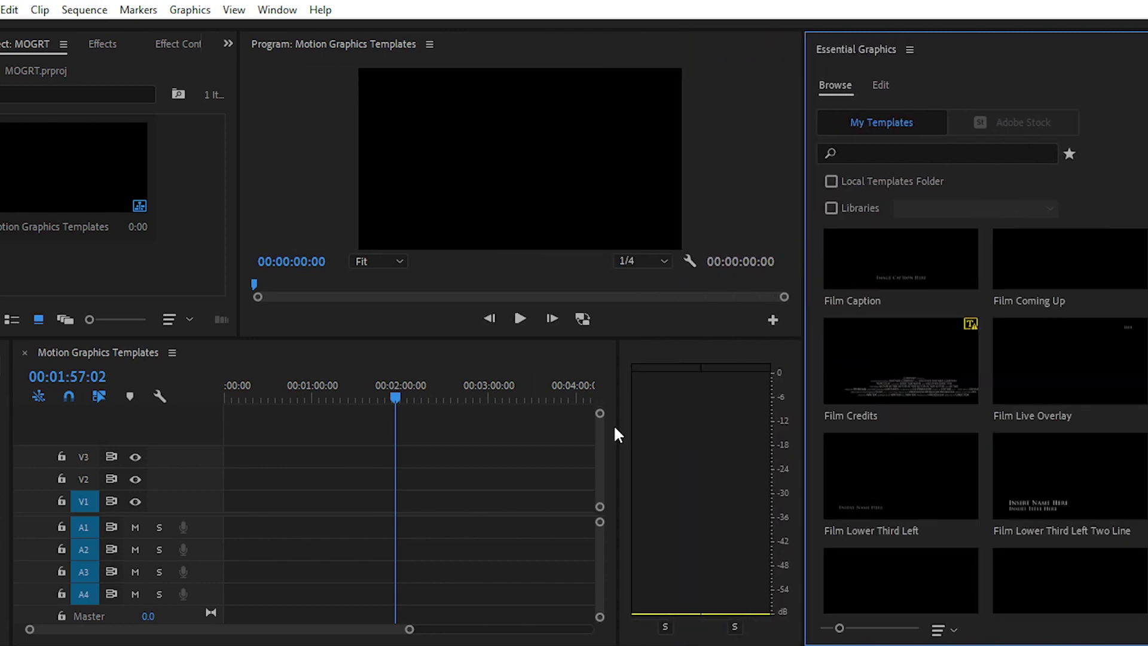
drag(618, 425, 734, 423)
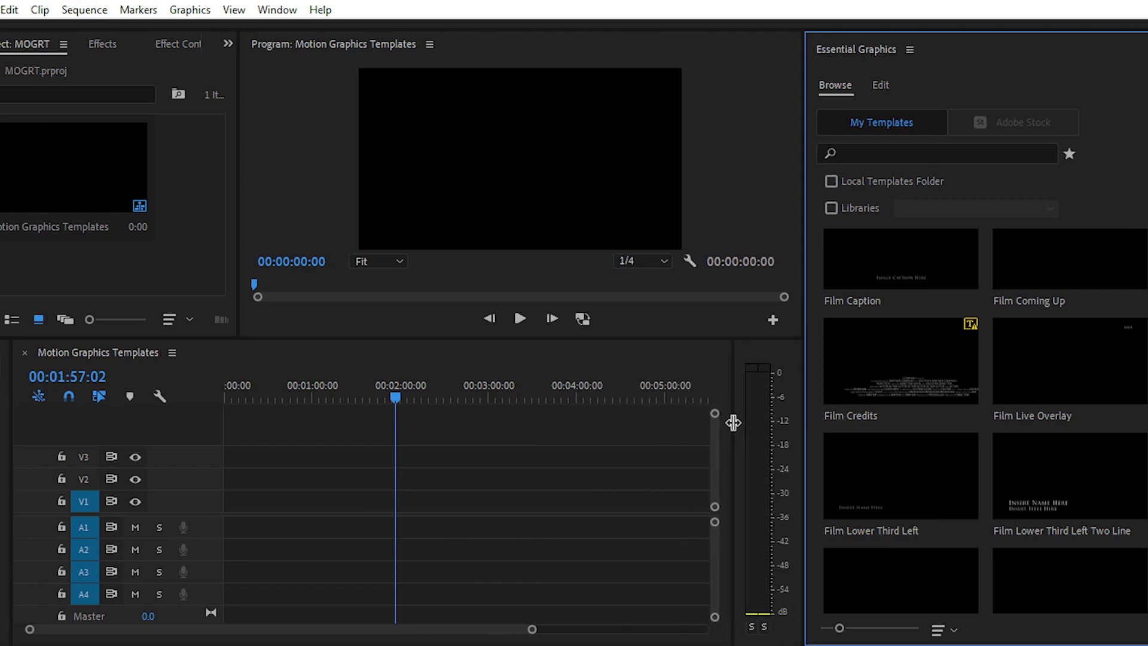
drag(398, 399, 425, 402)
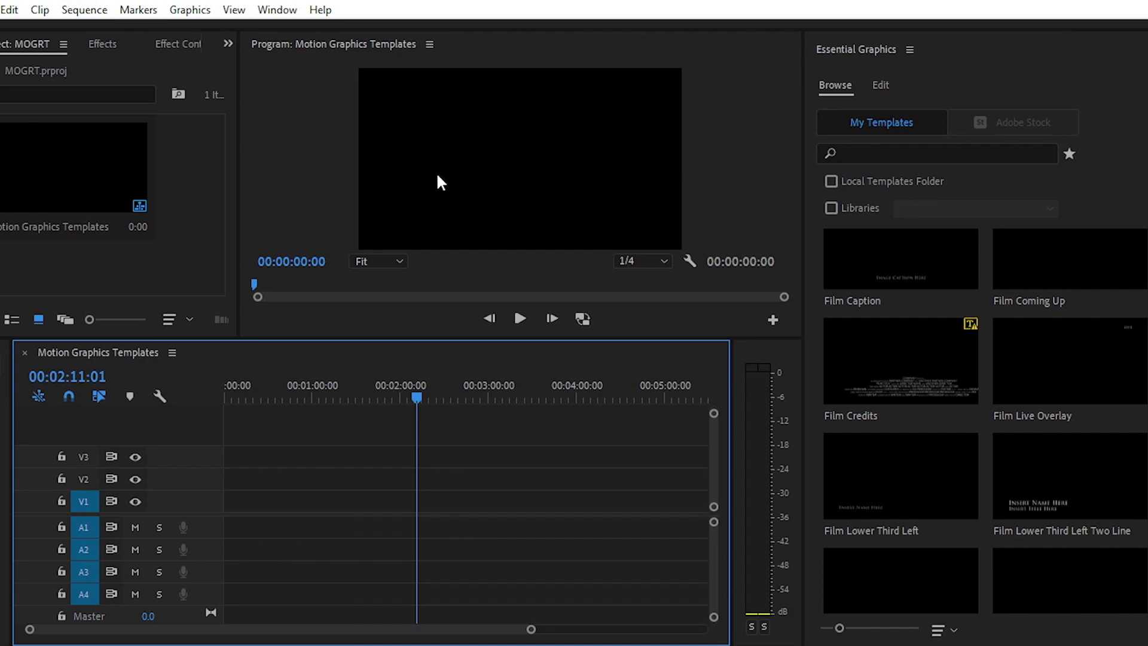
Step: Draw a rectangle bar in the lower left of the frame with a dark blue fill
click(0, 485)
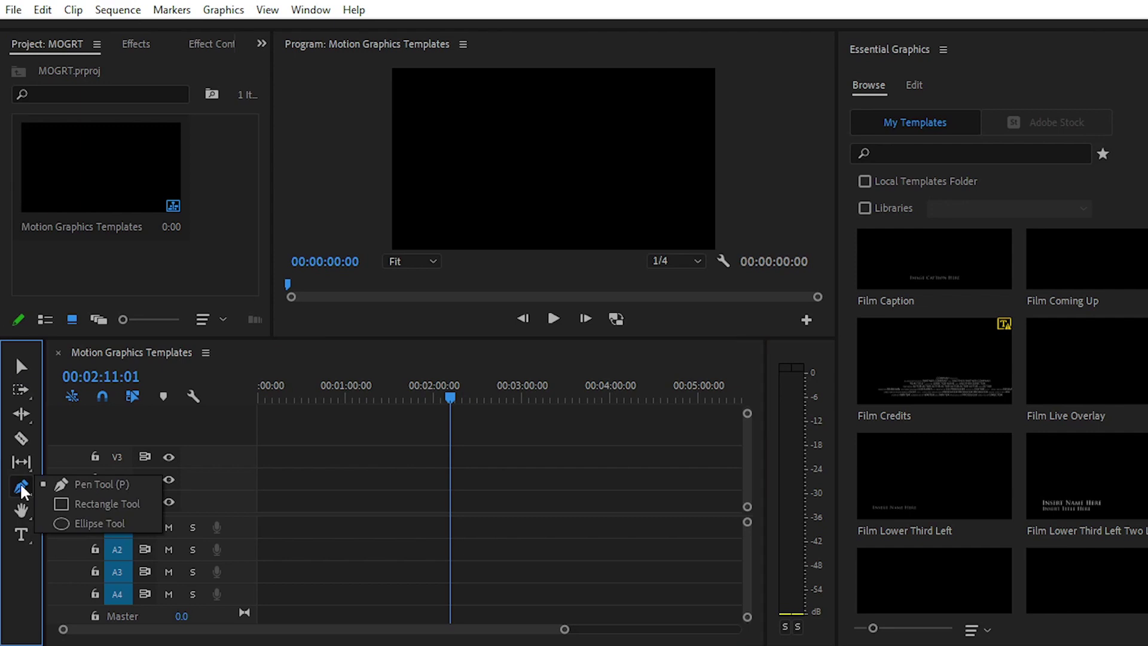
click(60, 505)
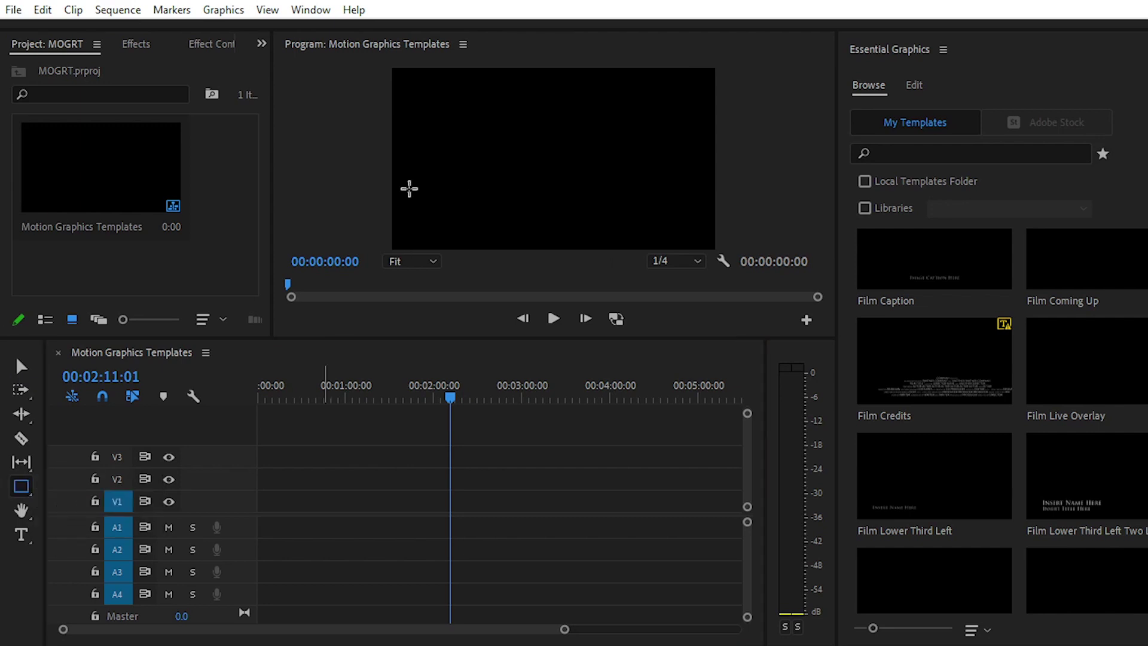
mouse_move(434, 124)
mouse_down()
mouse_move(524, 155)
mouse_move(565, 148)
mouse_move(526, 175)
mouse_move(505, 227)
mouse_up()
click(20, 368)
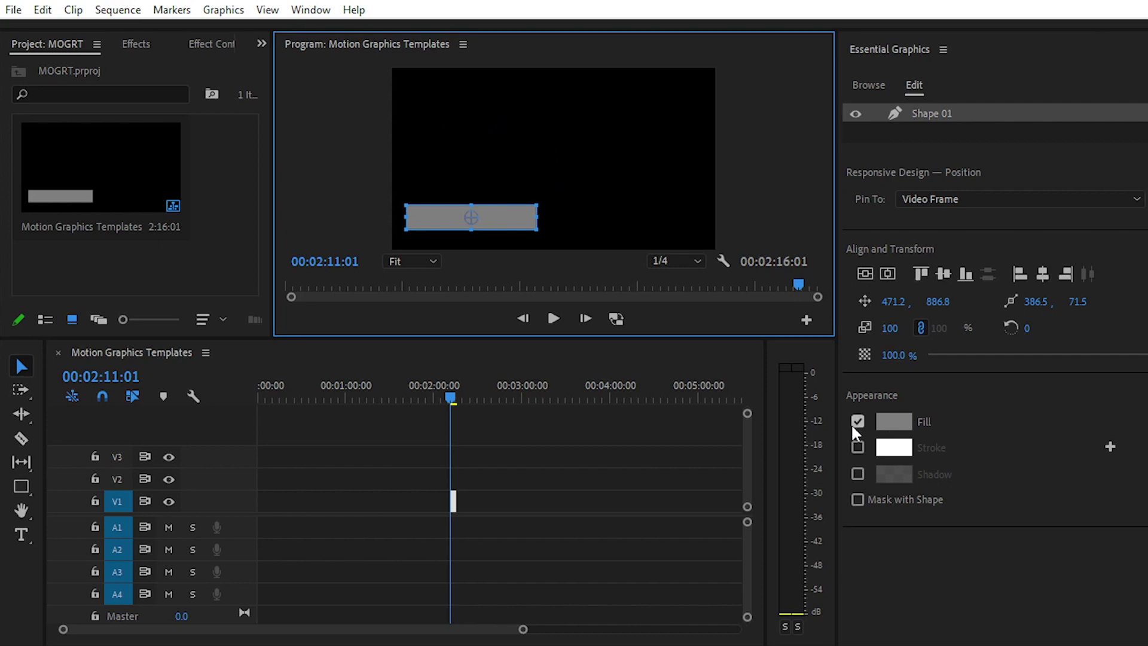
click(894, 422)
click(776, 238)
click(757, 220)
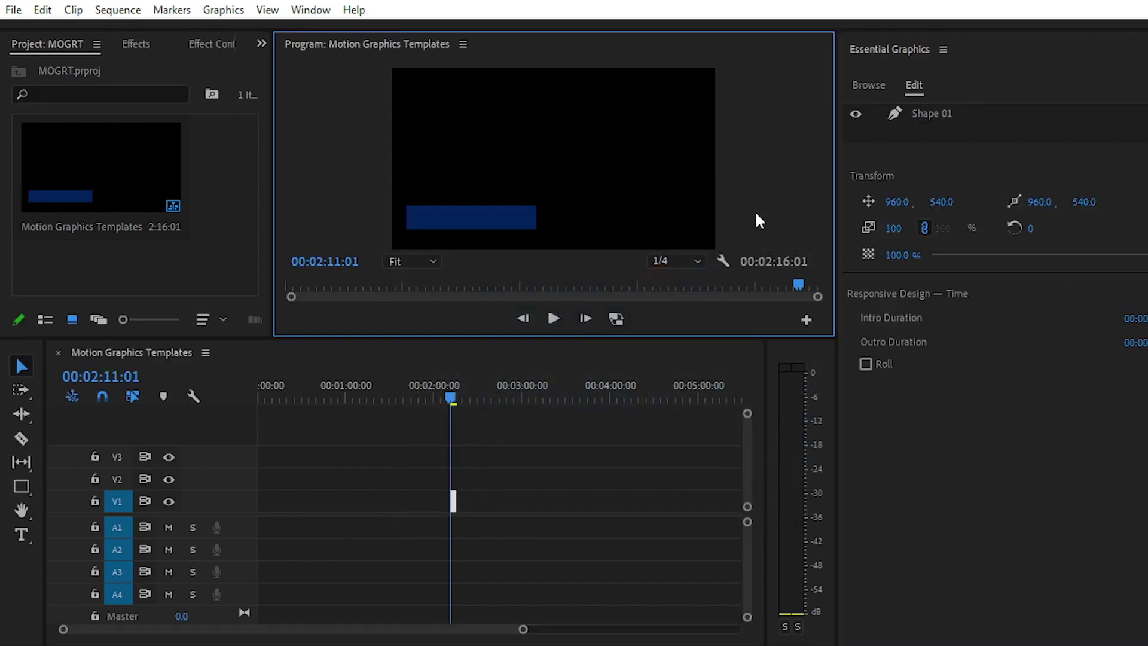
Step: Set the Jitesh Verma title font to Gotham Medium
click(487, 220)
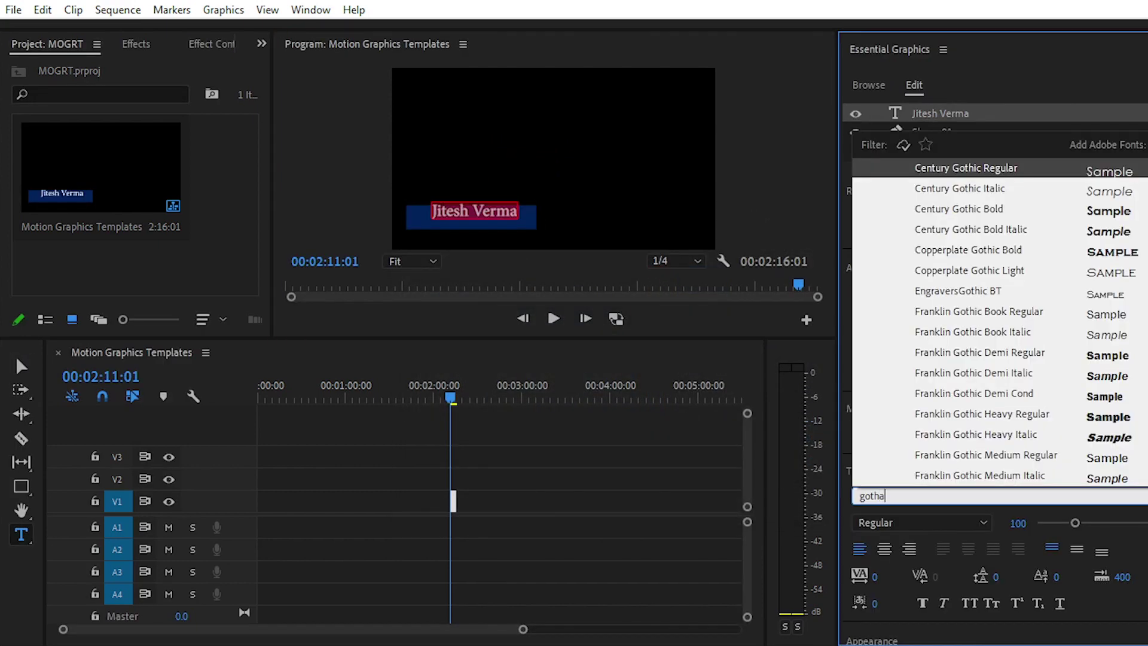
text(m)
click(961, 171)
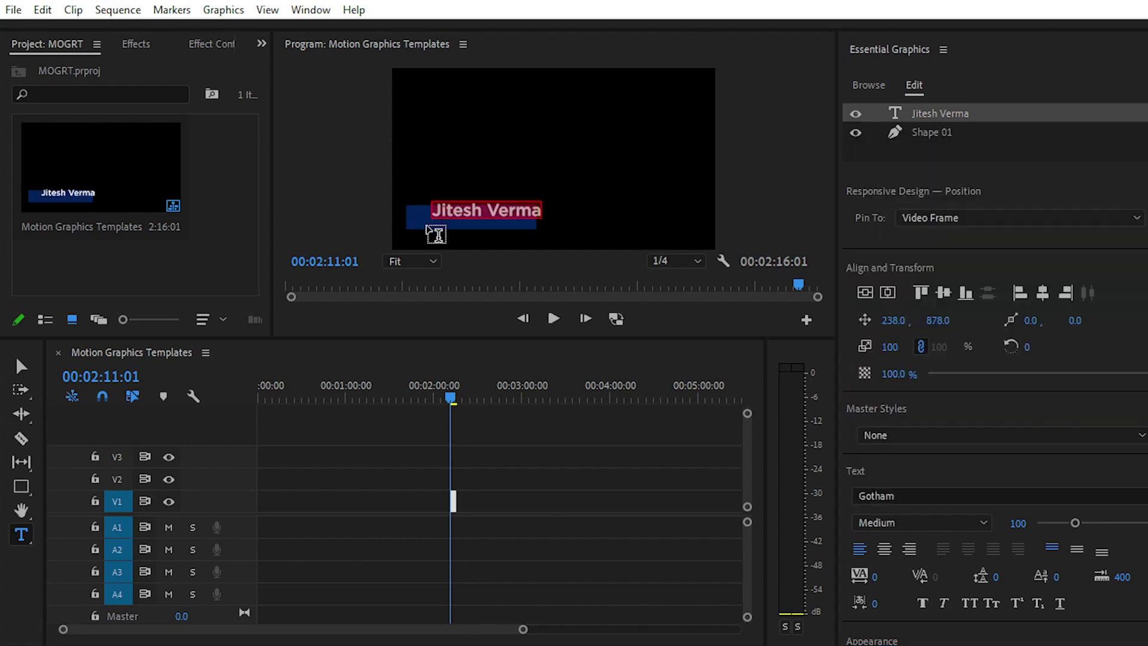
click(21, 365)
click(609, 175)
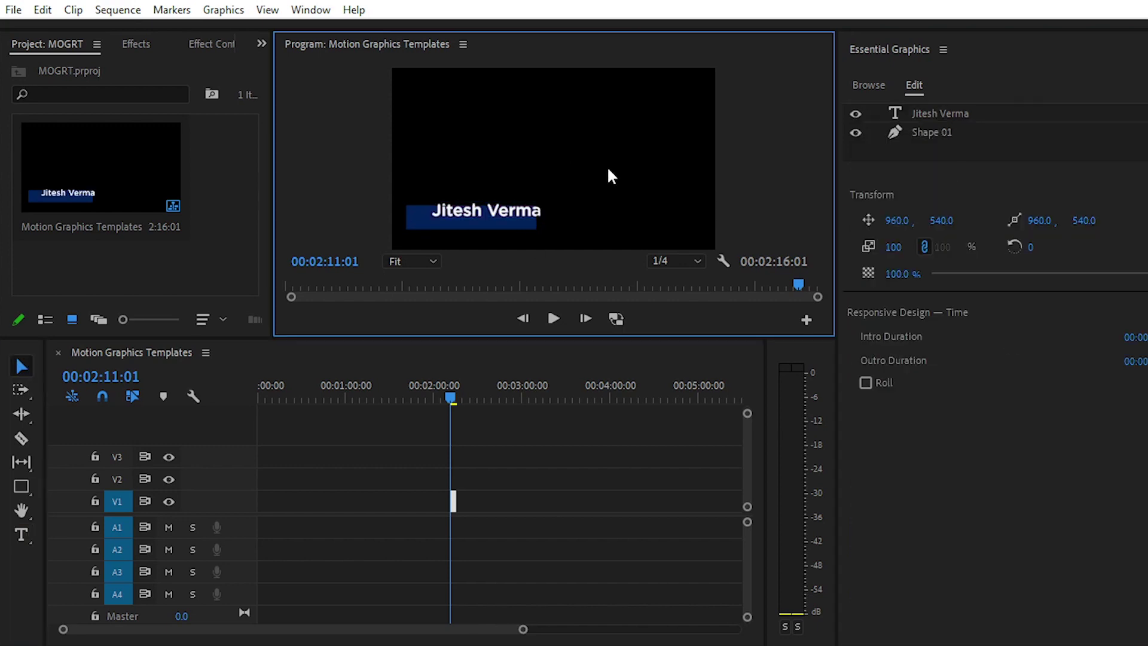
Step: Centre the title vertically and horizontally on the blue bar
drag(591, 147, 490, 242)
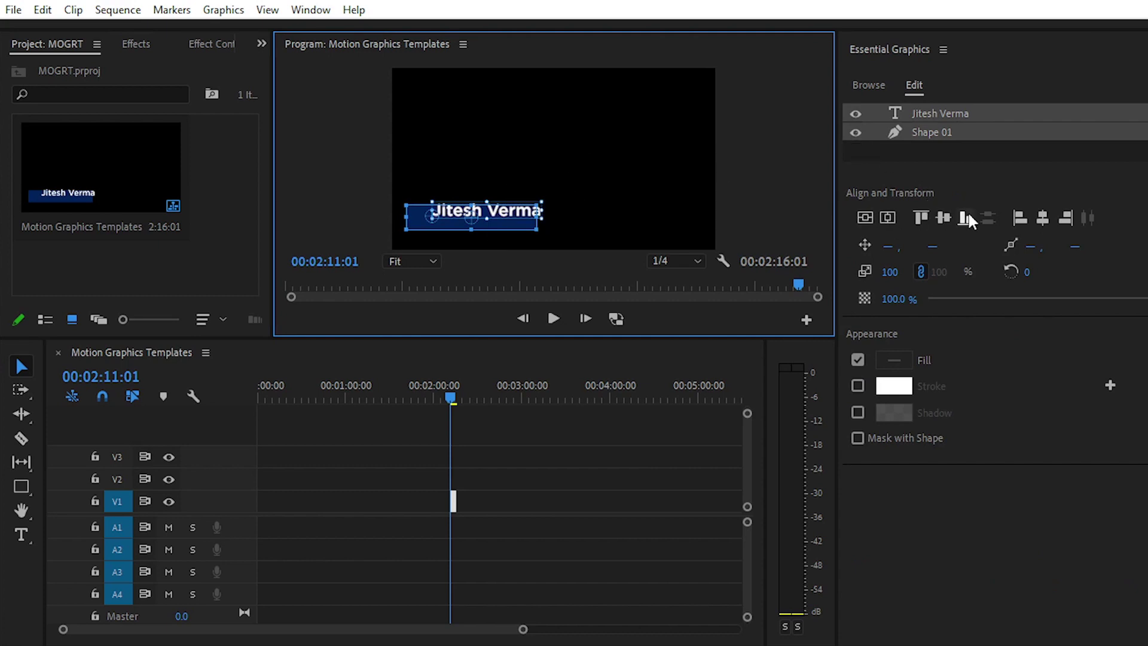
click(944, 218)
click(1046, 217)
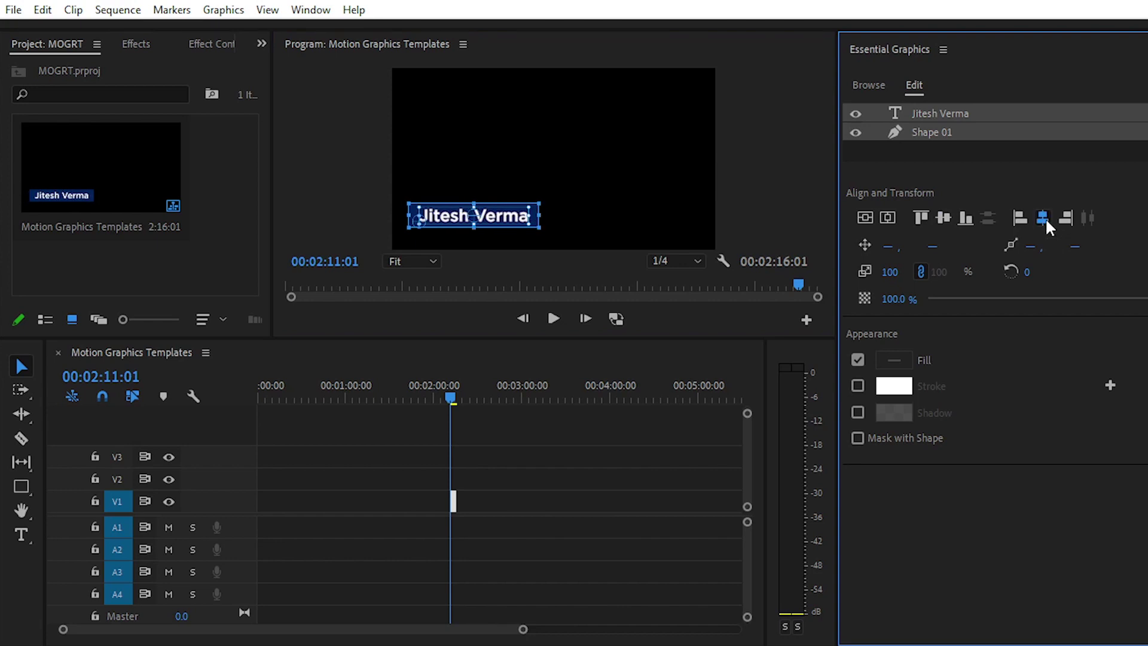
click(709, 210)
Step: Select the graphic clip and fit the whole frame in the program monitor
drag(548, 449, 449, 509)
scroll(454, 511, up, 10)
scroll(461, 512, up, 1)
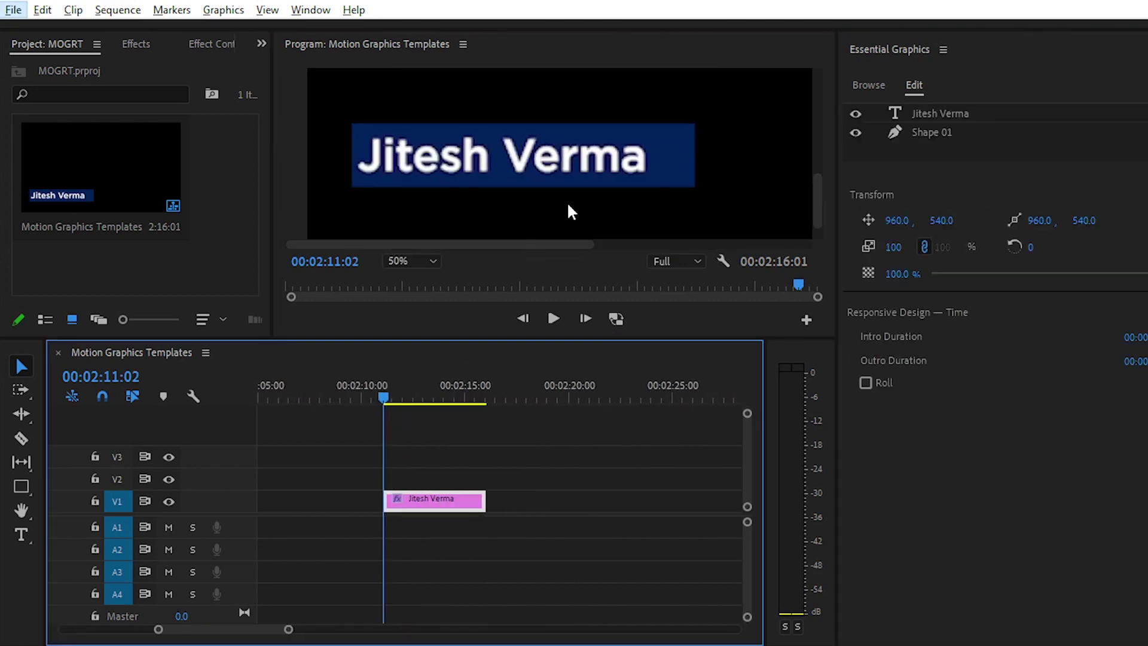
click(427, 261)
click(425, 278)
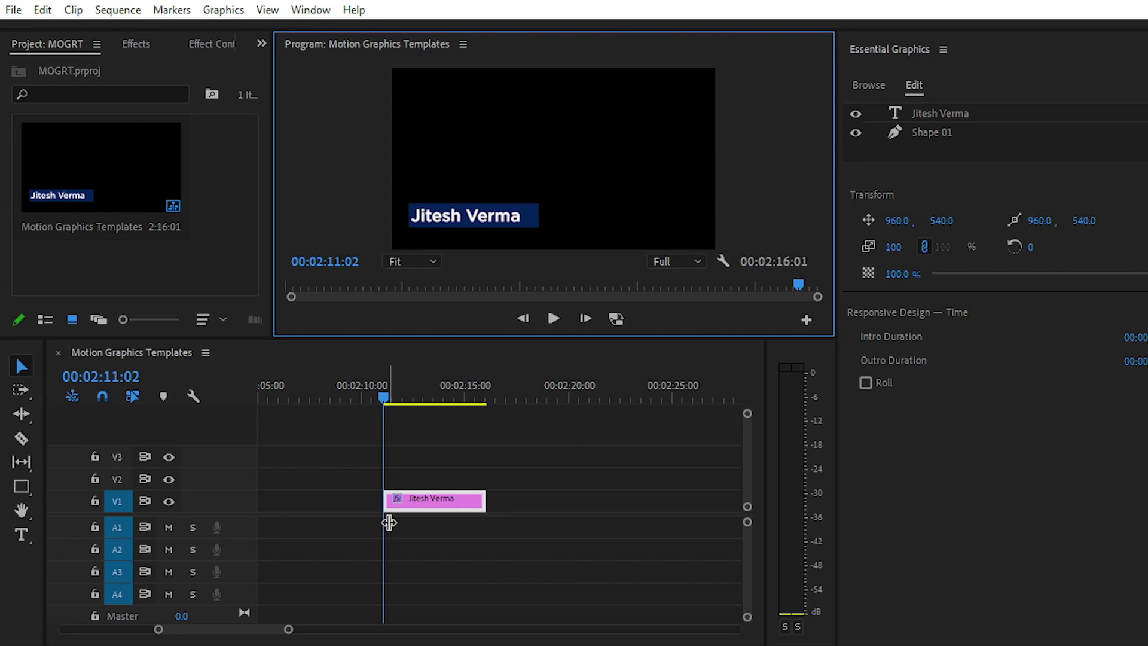
Step: Select the Jitesh Verma text layer and widen the Effect Controls panel
click(912, 133)
click(942, 114)
click(939, 131)
click(940, 115)
drag(271, 154, 451, 173)
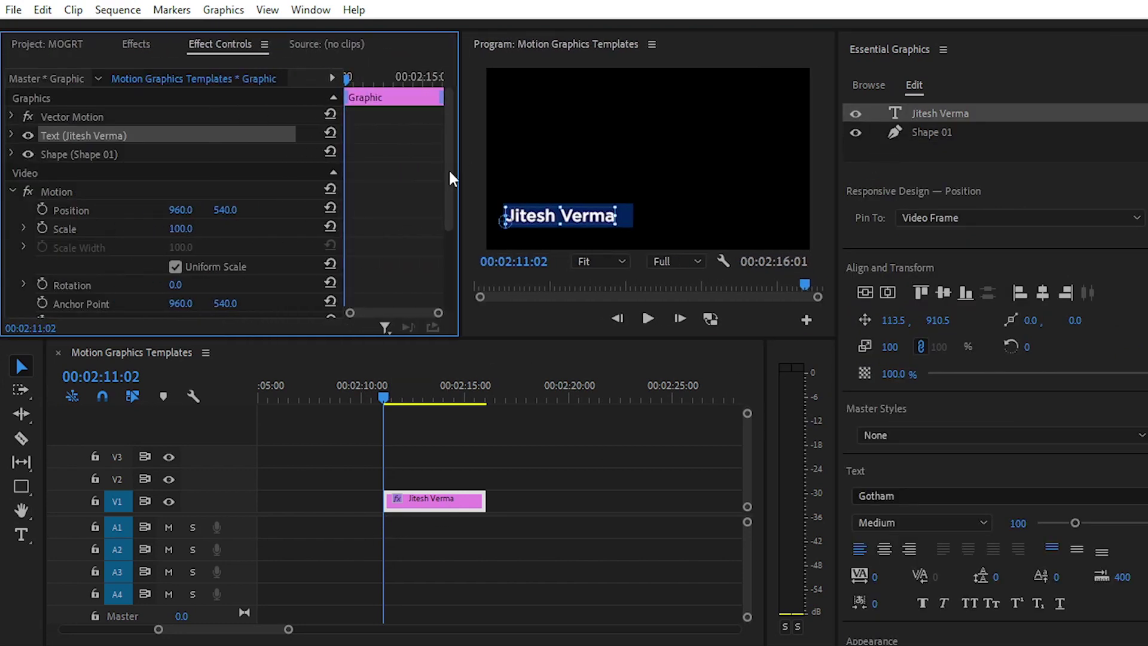
Step: Expand the text layer's properties and enable Position and Scale keyframing
click(12, 136)
key(grave)
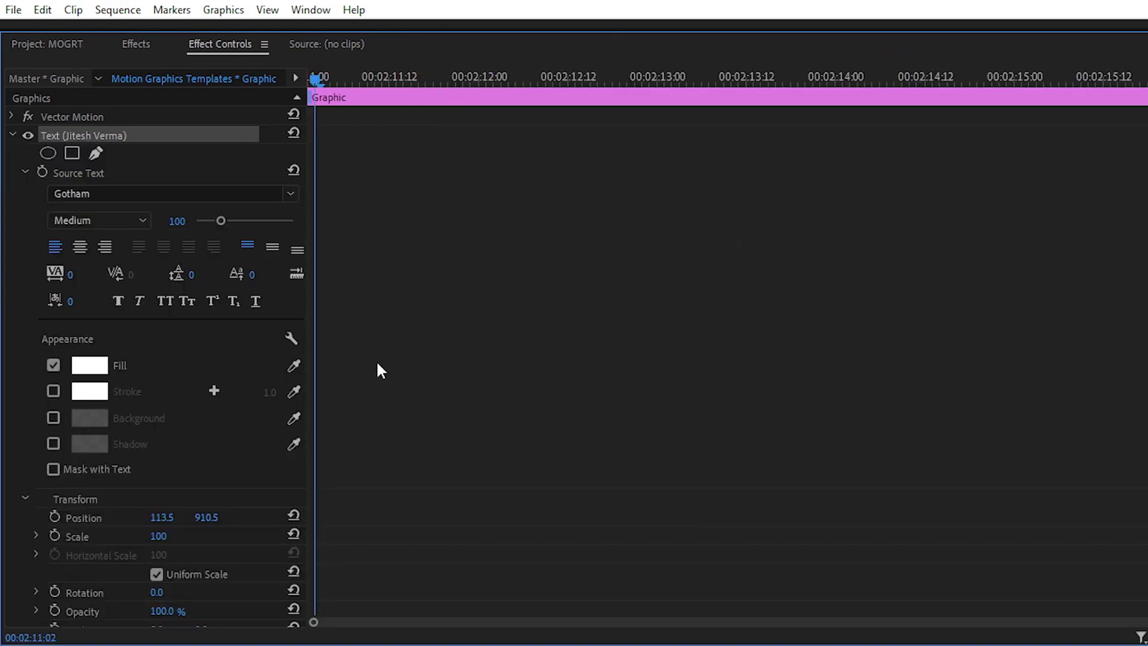
scroll(419, 349, down, 5)
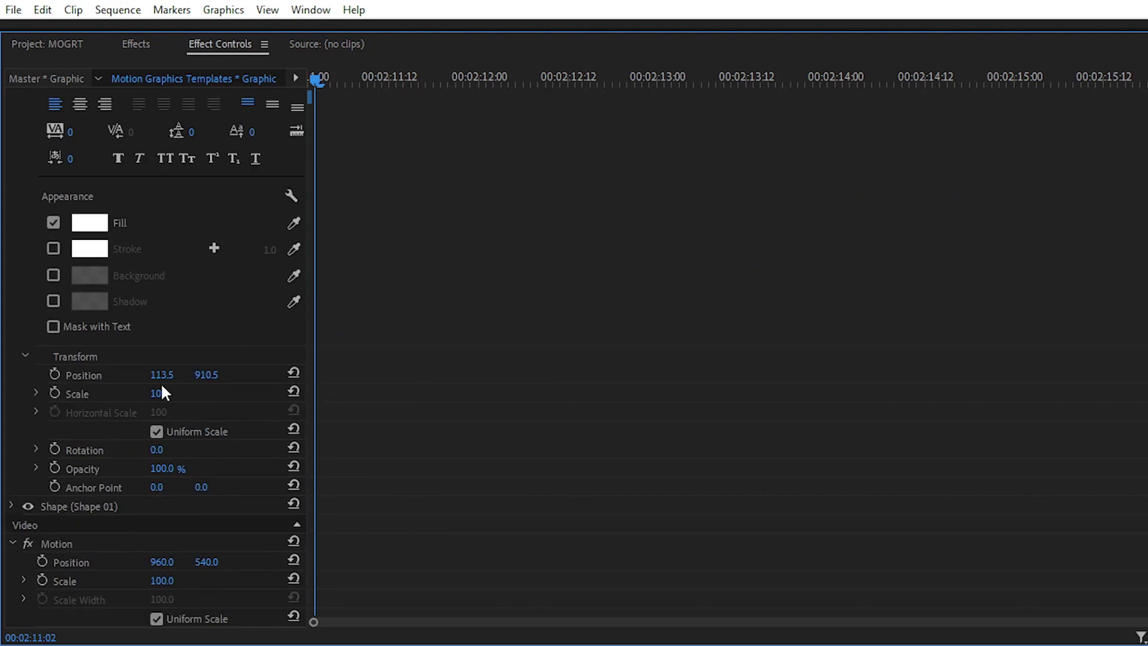
key(grave)
drag(458, 240, 577, 242)
scroll(549, 243, down, 3)
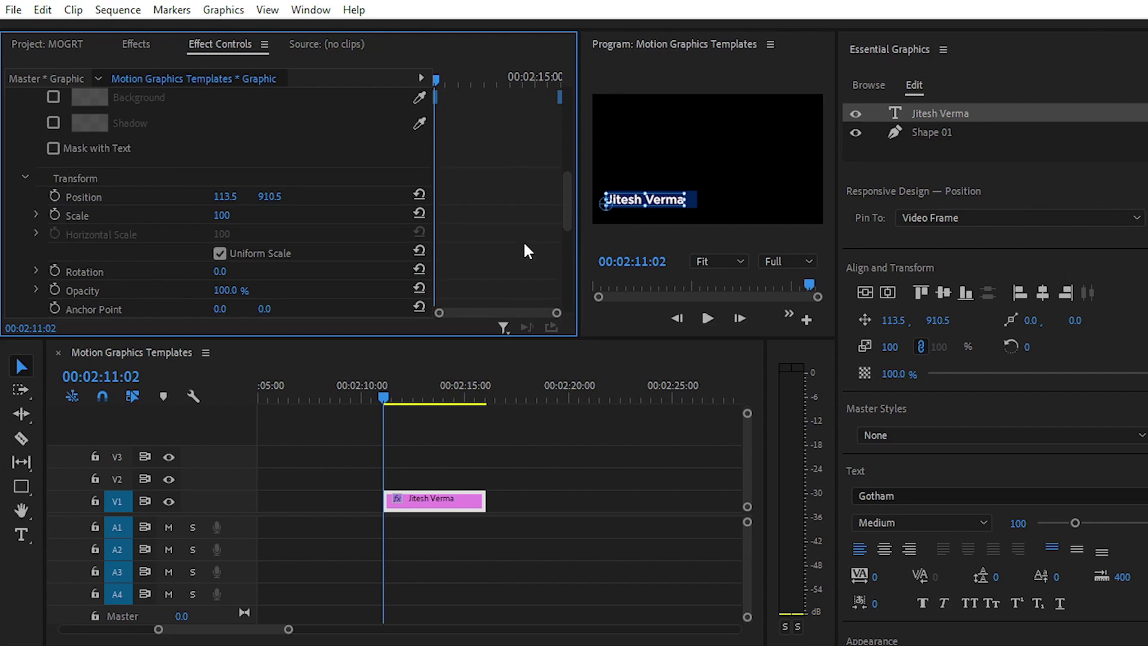
click(54, 196)
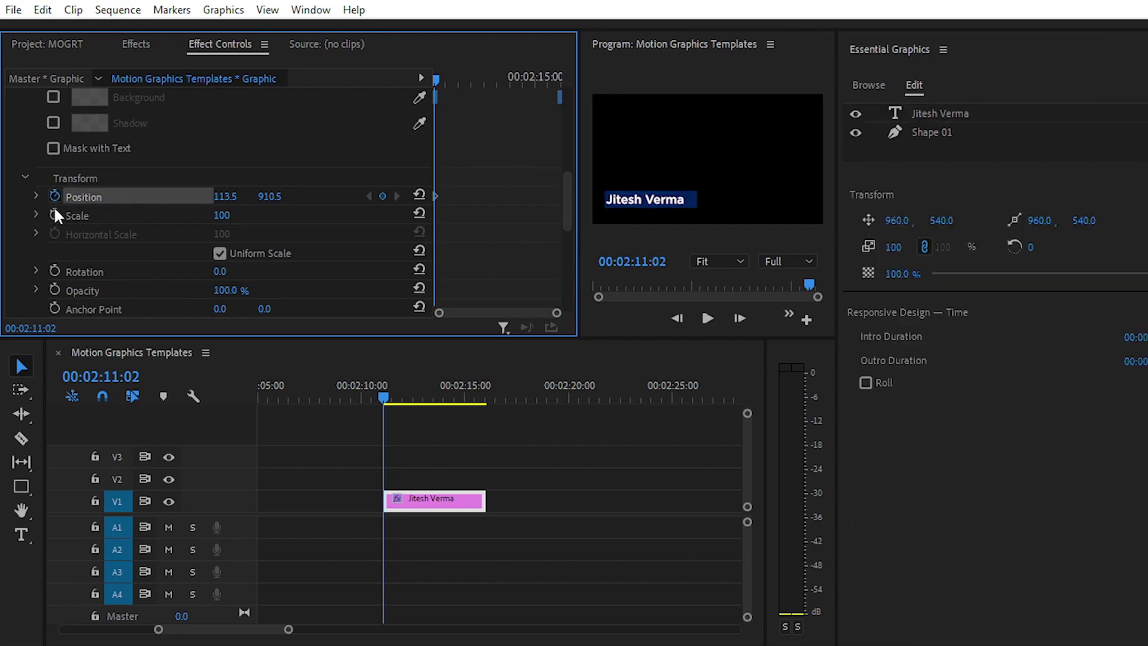
click(55, 214)
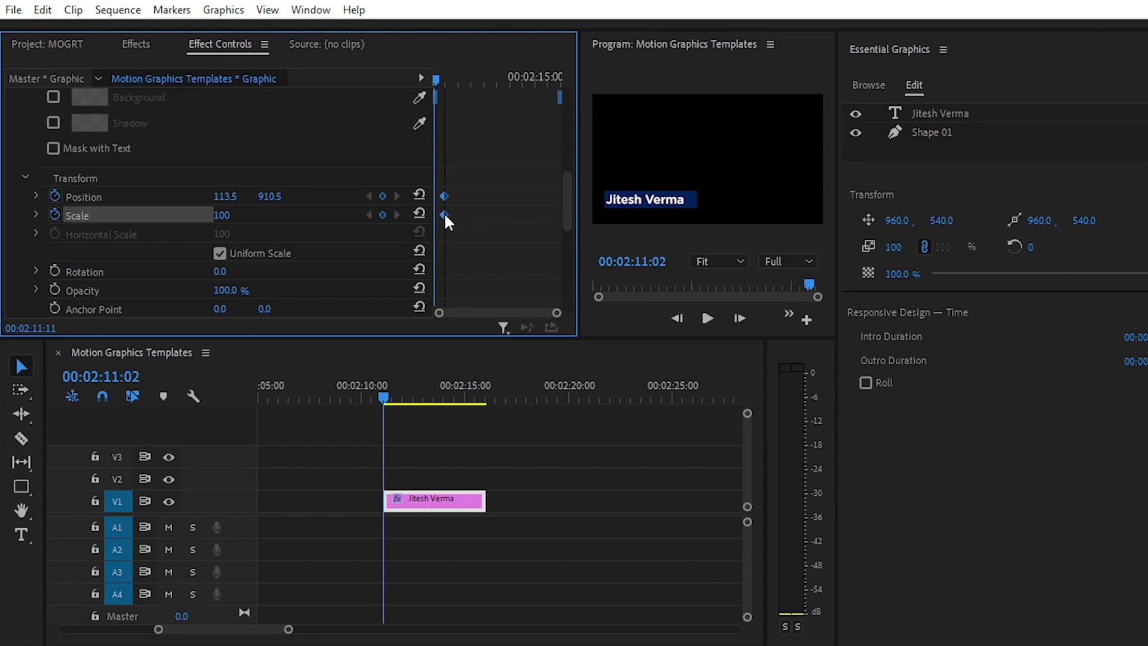
Step: Set the title's starting Position X off-screen left, about -664.5
drag(439, 75, 451, 75)
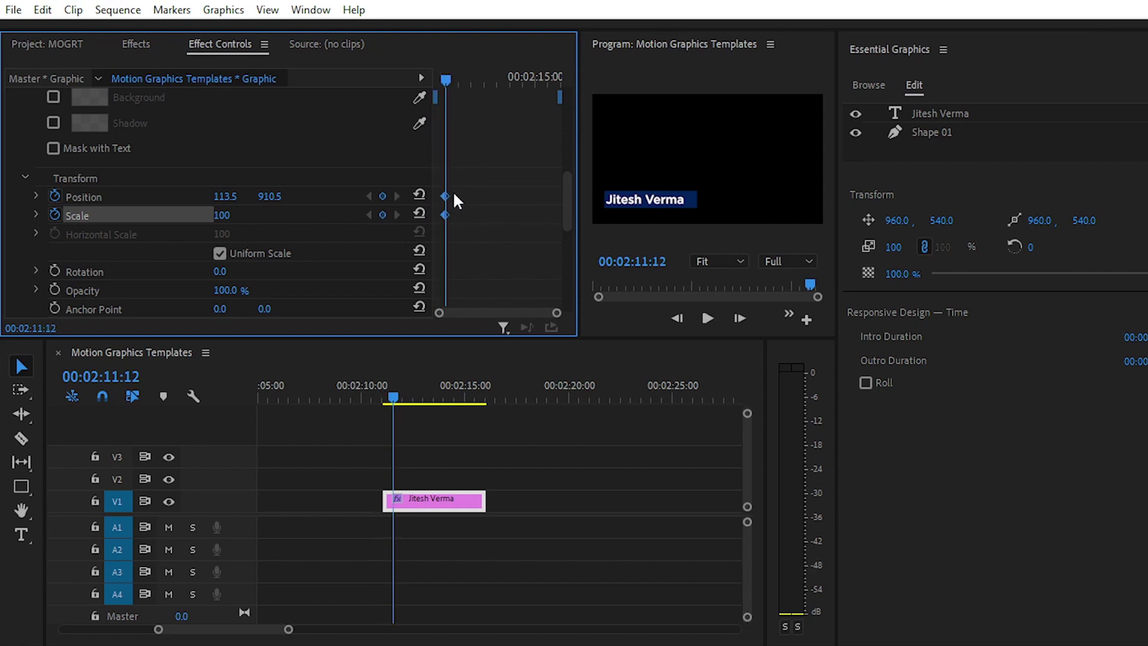
drag(221, 196, 180, 197)
drag(445, 78, 455, 78)
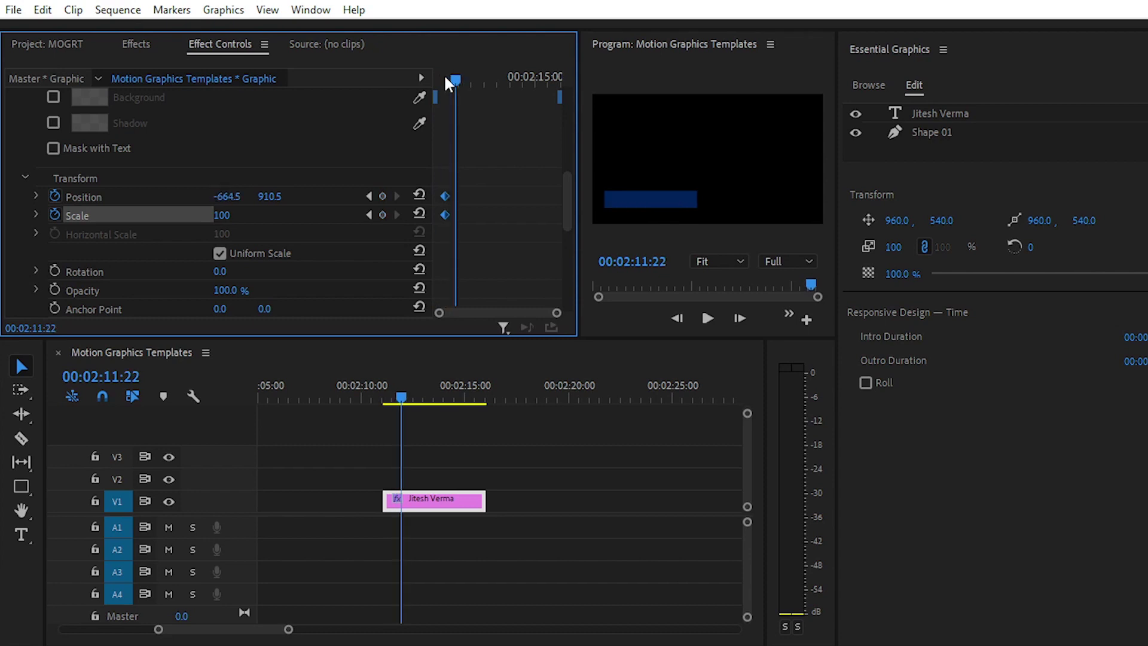
click(209, 197)
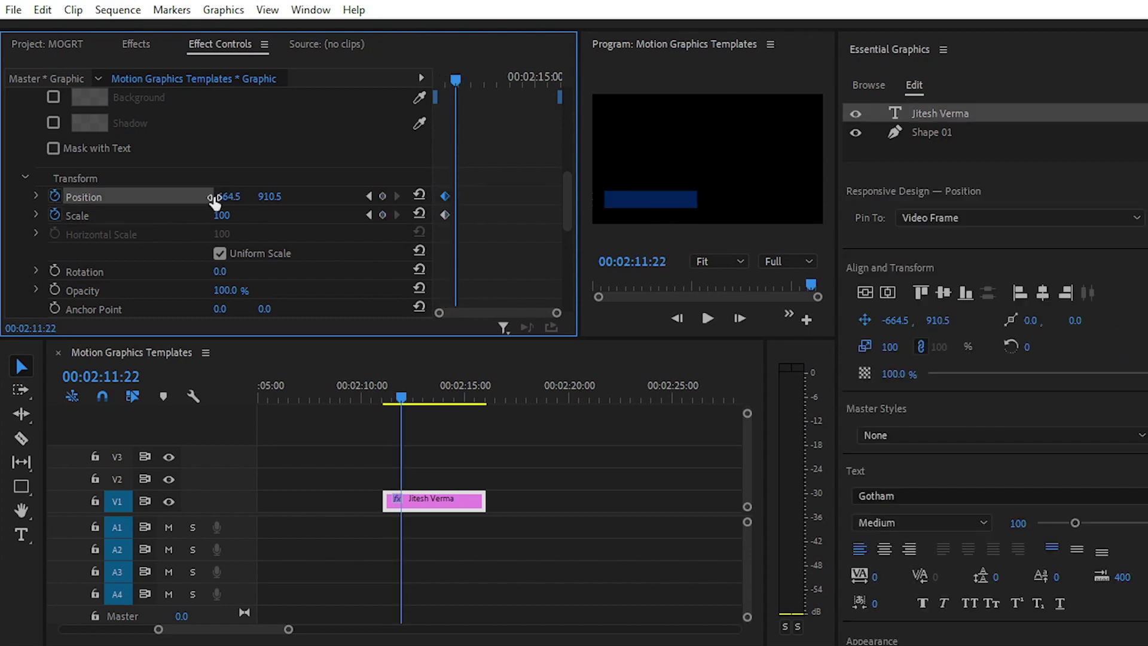
click(419, 196)
key(ctrl+z)
drag(233, 197, 283, 197)
click(471, 178)
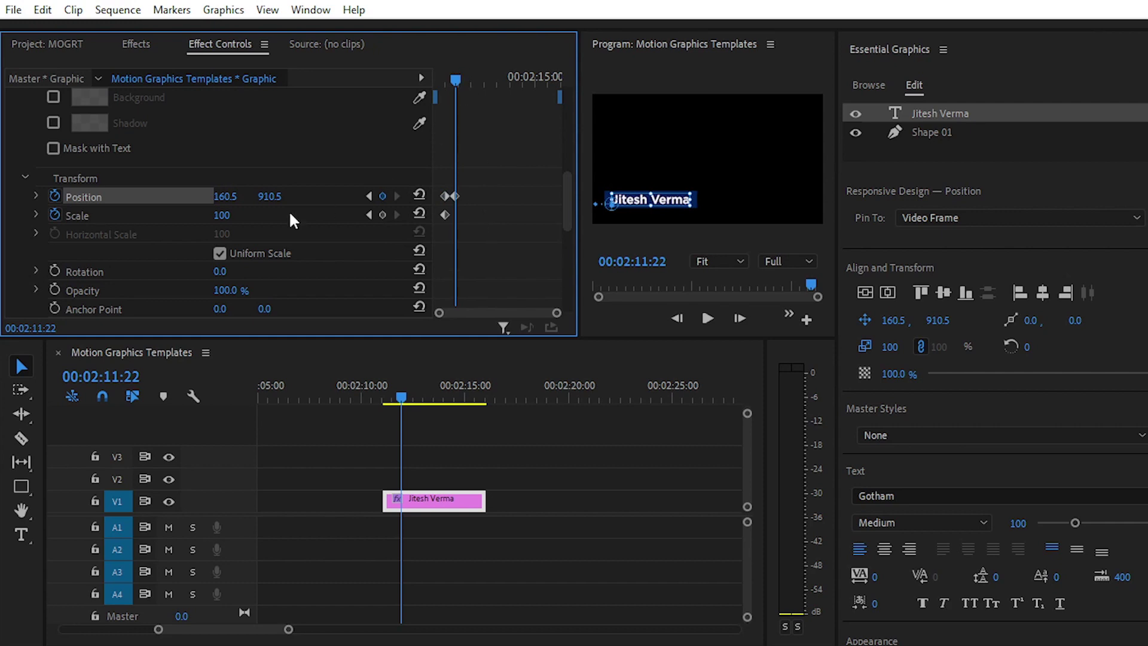
Step: Delete the text's Scale keyframes and give the Position keyframes Ease Out and Ease In
click(55, 215)
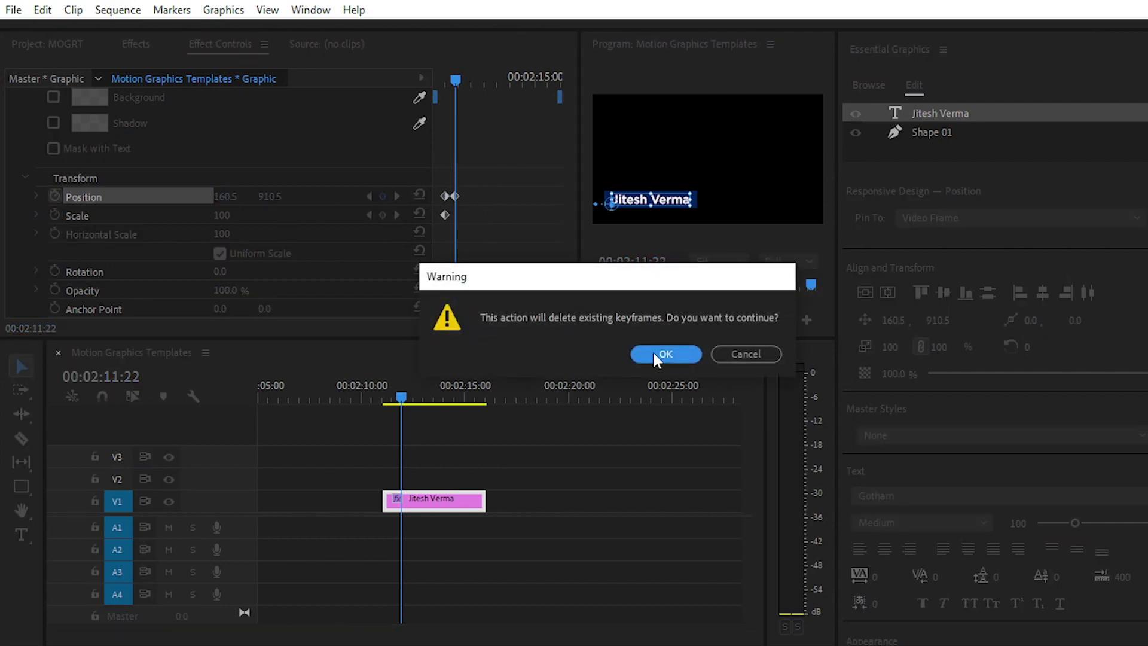
click(651, 350)
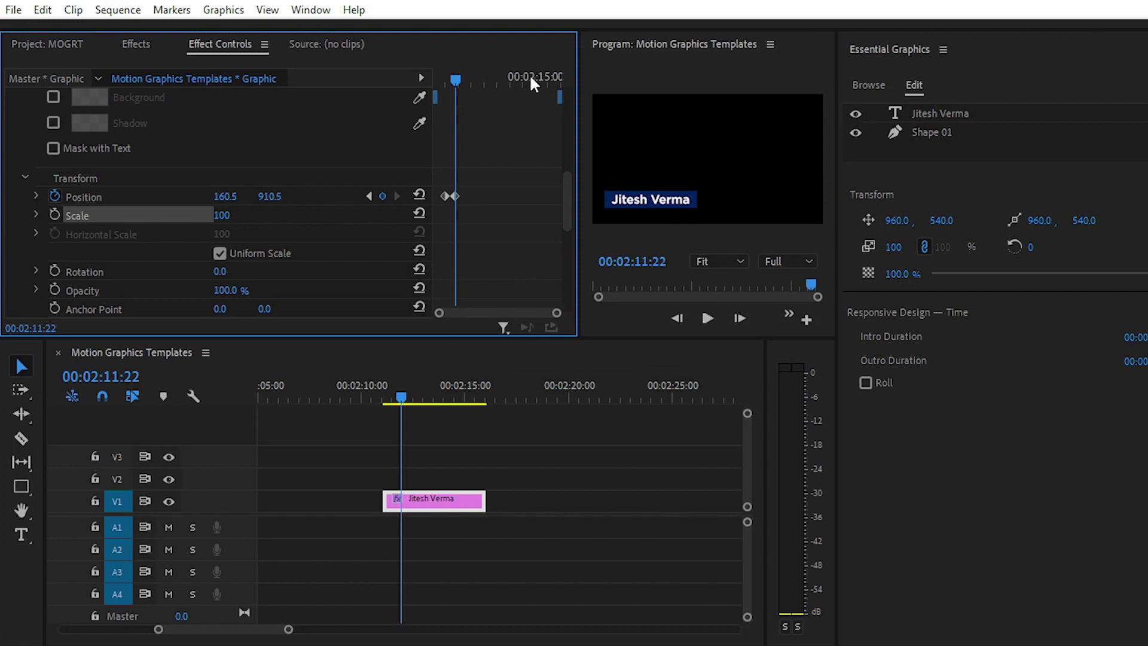
right_click(447, 200)
mouse_move(502, 347)
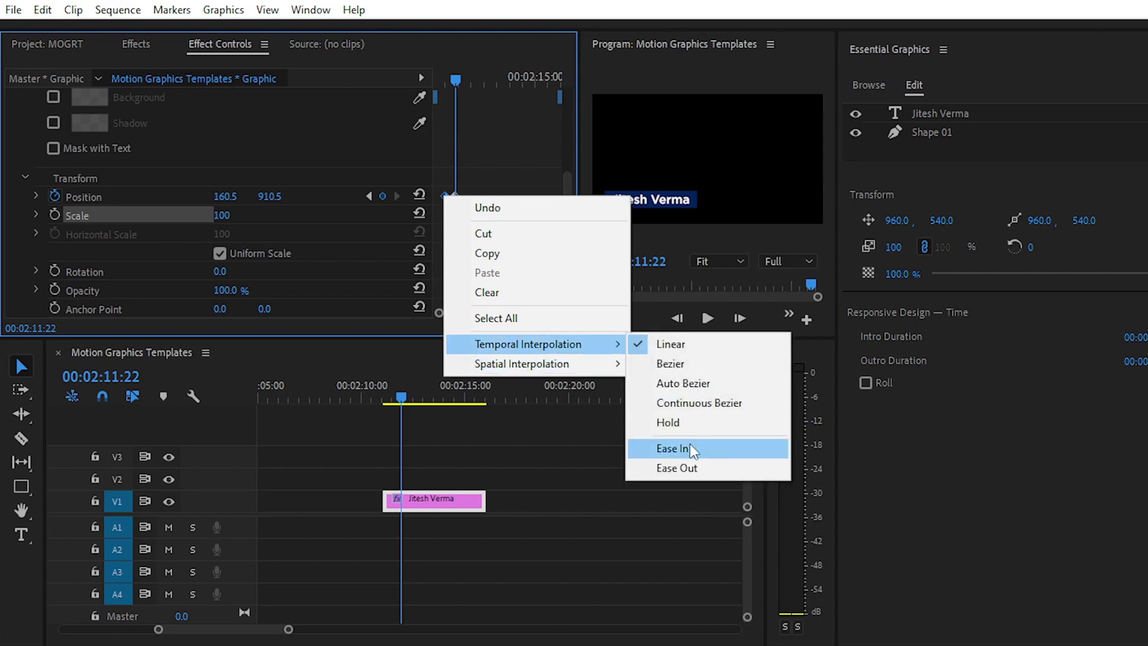
click(678, 468)
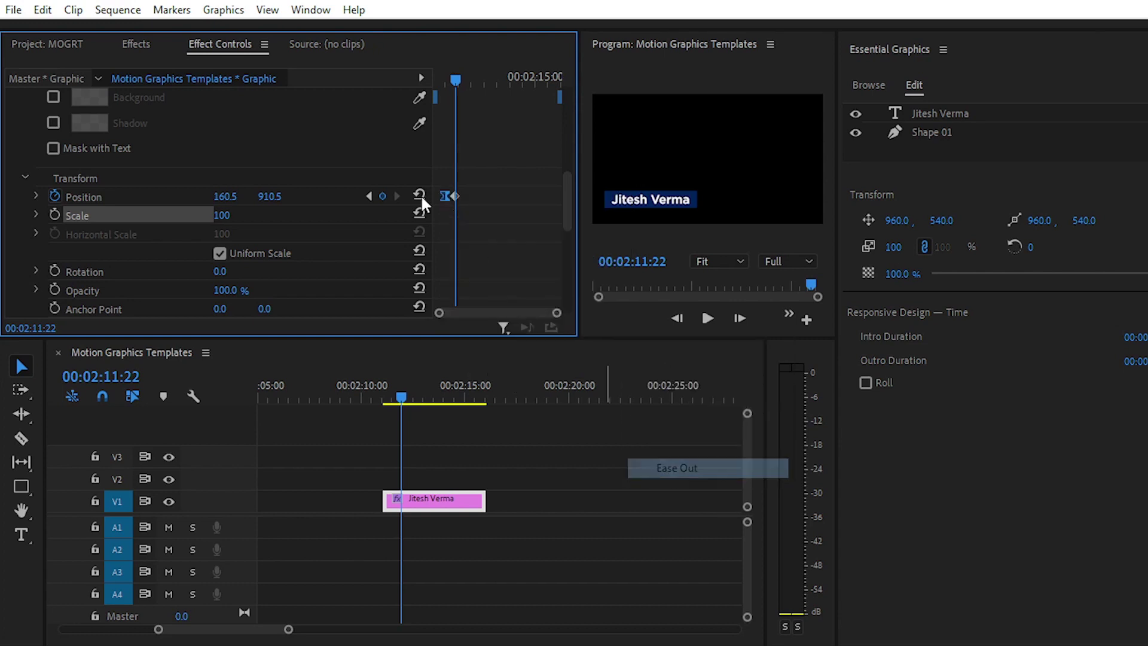
right_click(455, 195)
mouse_move(569, 348)
click(682, 448)
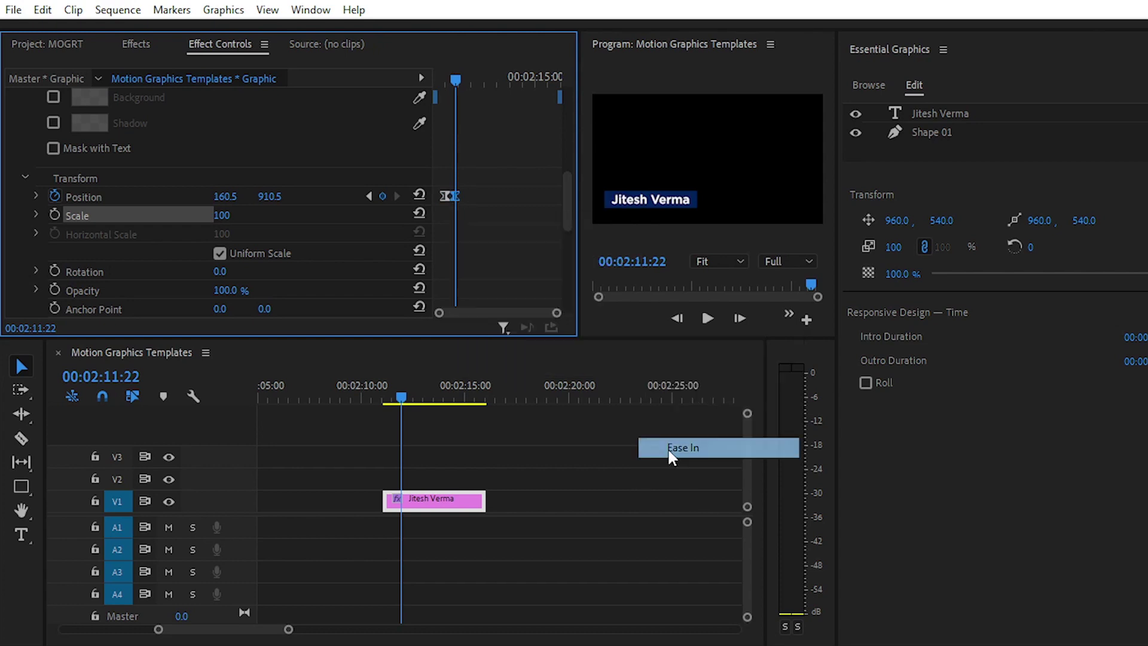
Step: Preview the slide-in and move the second Position keyframe later for a slower entry
click(386, 397)
key(space)
key(space)
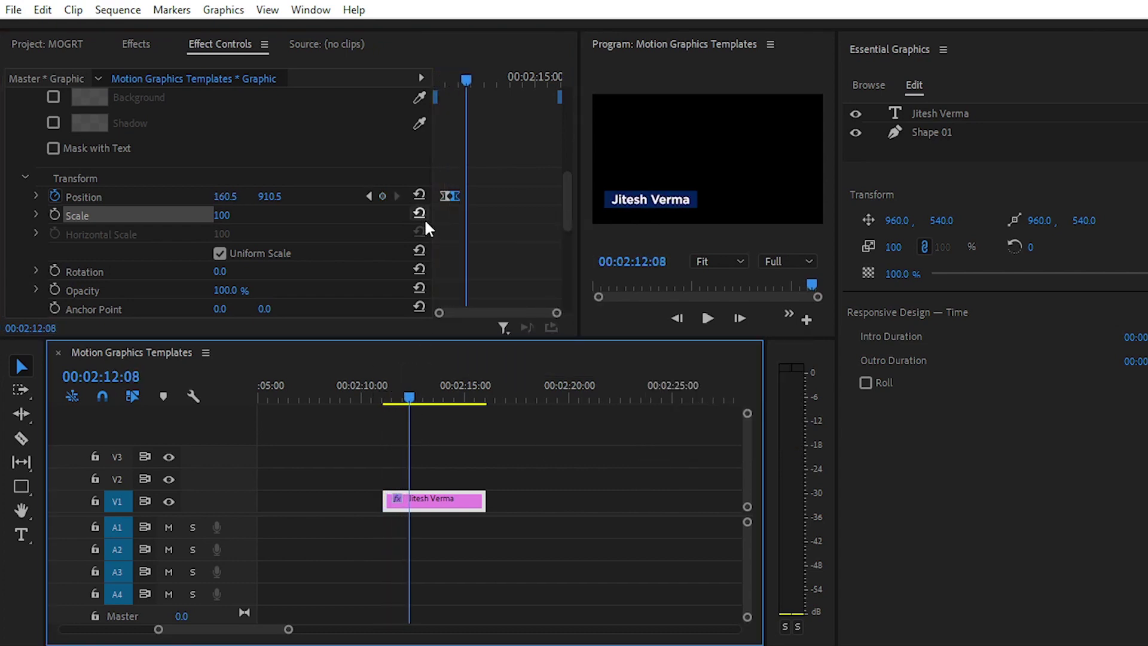
click(555, 312)
drag(556, 312, 526, 312)
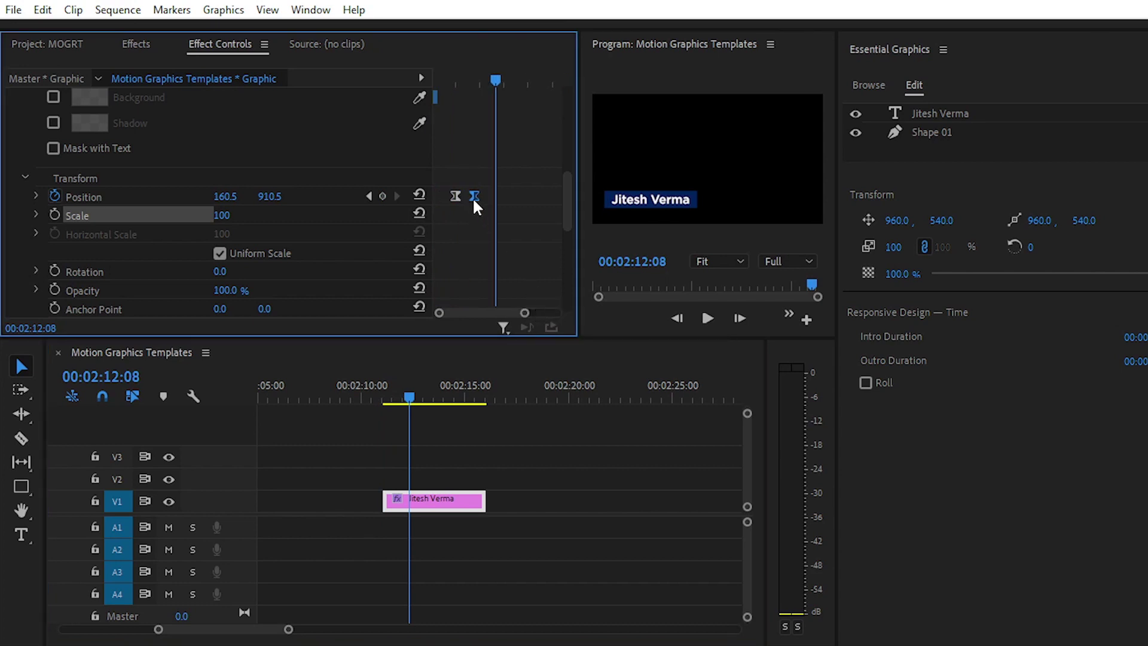
drag(482, 202, 501, 204)
drag(496, 82, 456, 83)
scroll(507, 270, down, 3)
scroll(507, 271, down, 5)
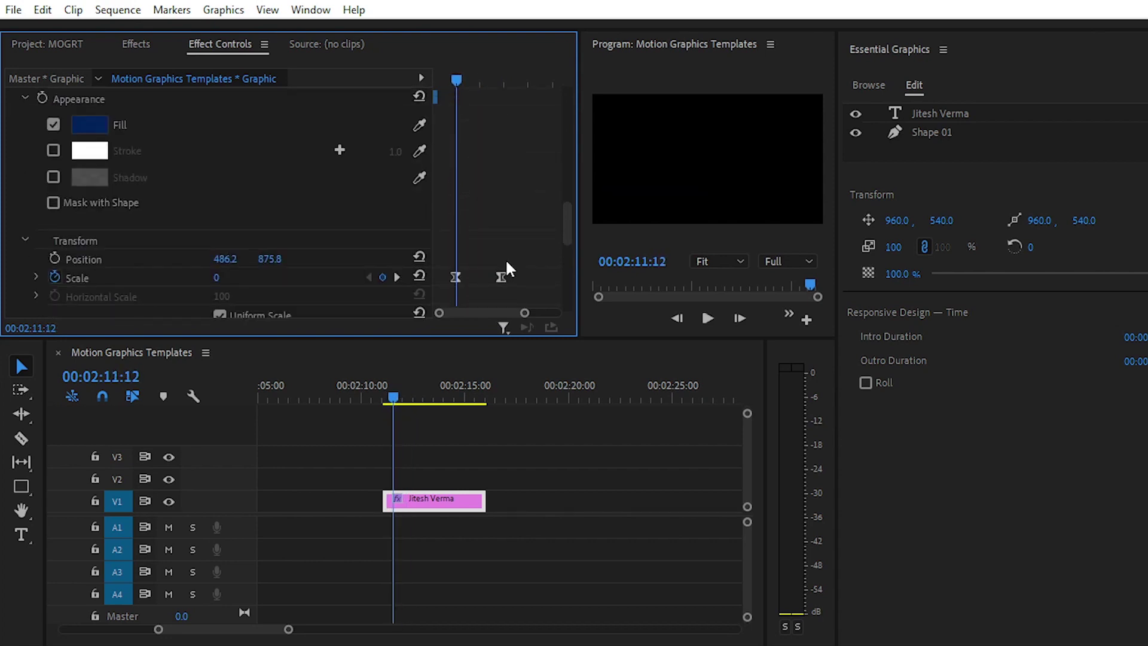
scroll(507, 271, down, 3)
Step: Enable Position keyframing for Shape 01 and remove its Scale and Opacity animation
click(54, 170)
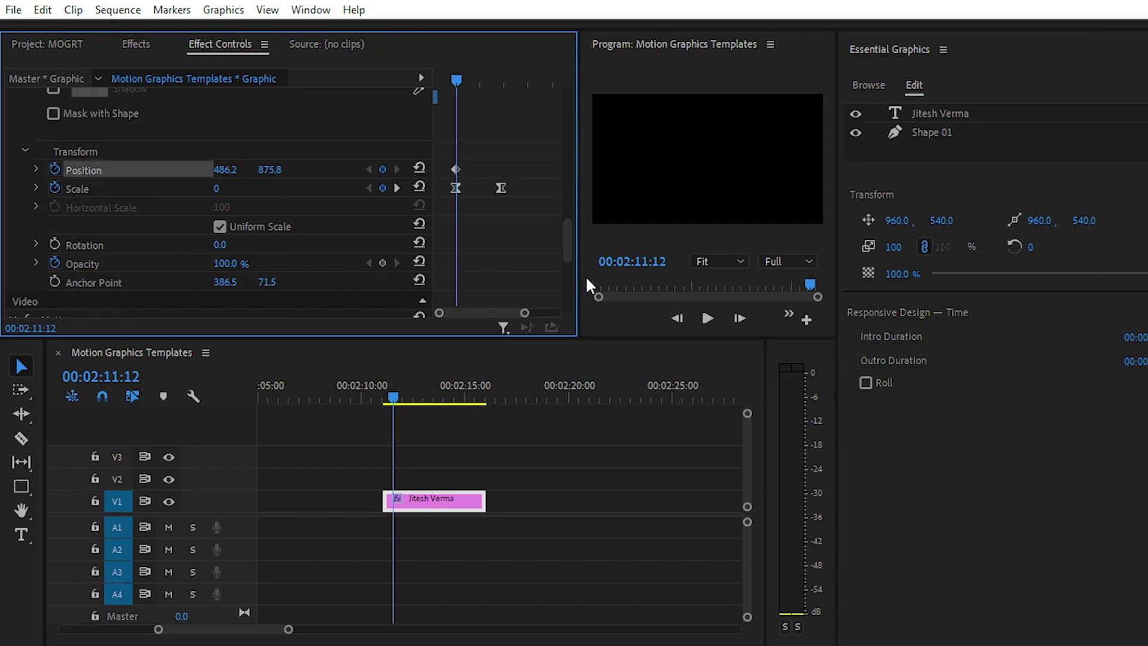
click(54, 188)
click(667, 354)
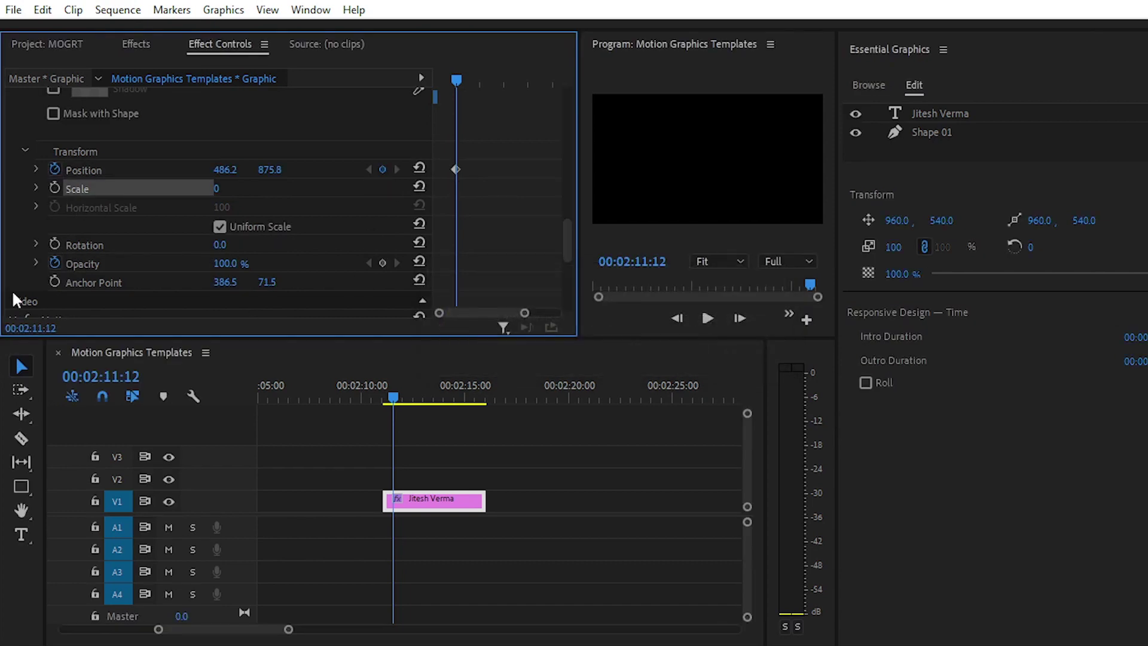
click(54, 263)
Step: Set the bar's X position to 486.2, Scale to 100, and rotation back to 0
drag(226, 172, 232, 173)
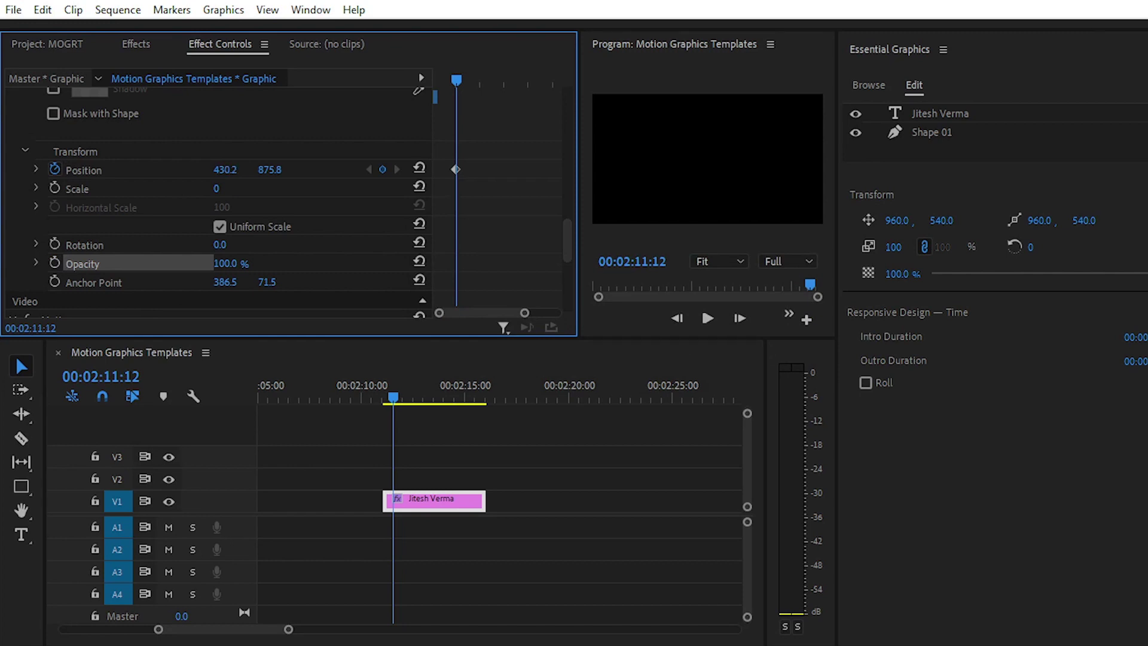
click(220, 244)
text(100)
key(Return)
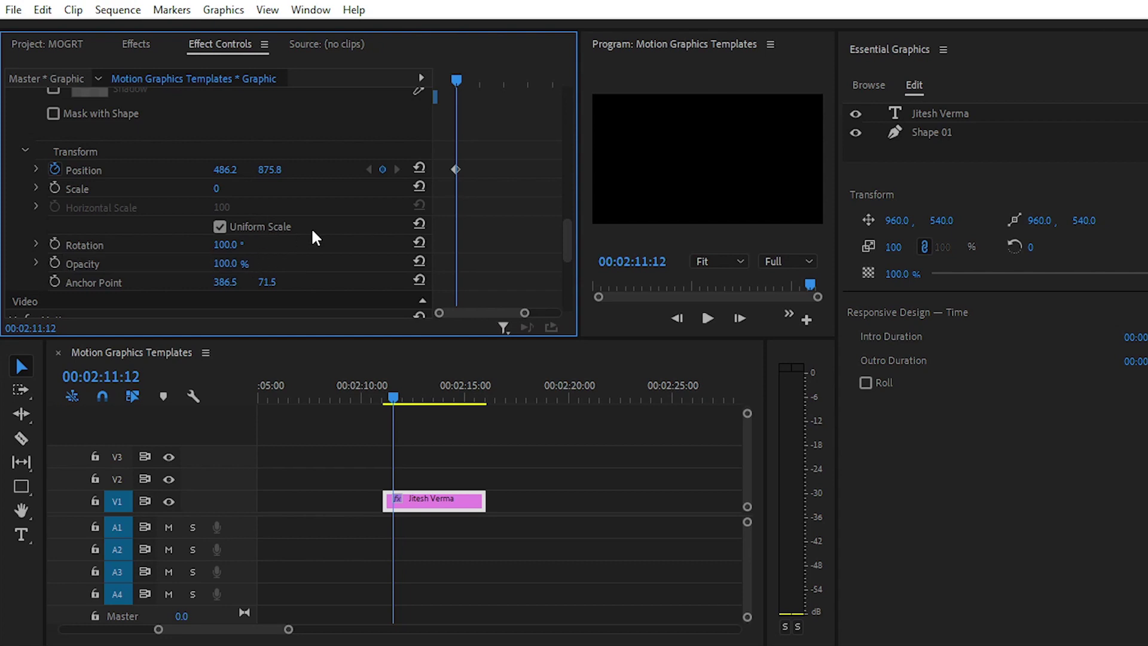
click(231, 195)
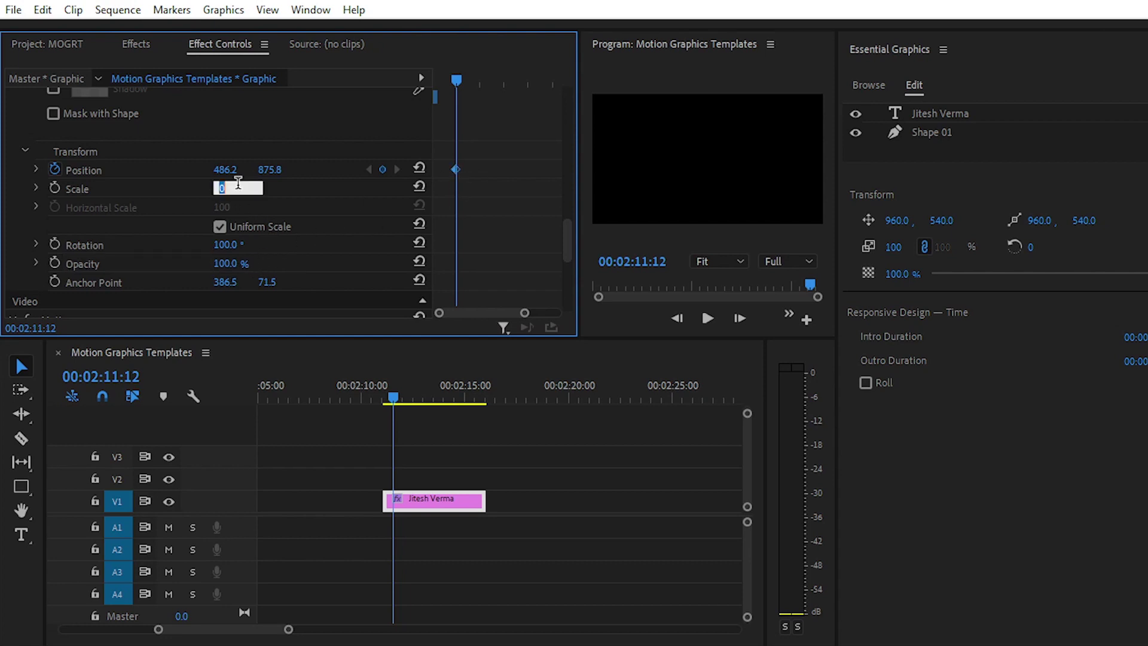
text(10)
key(Return)
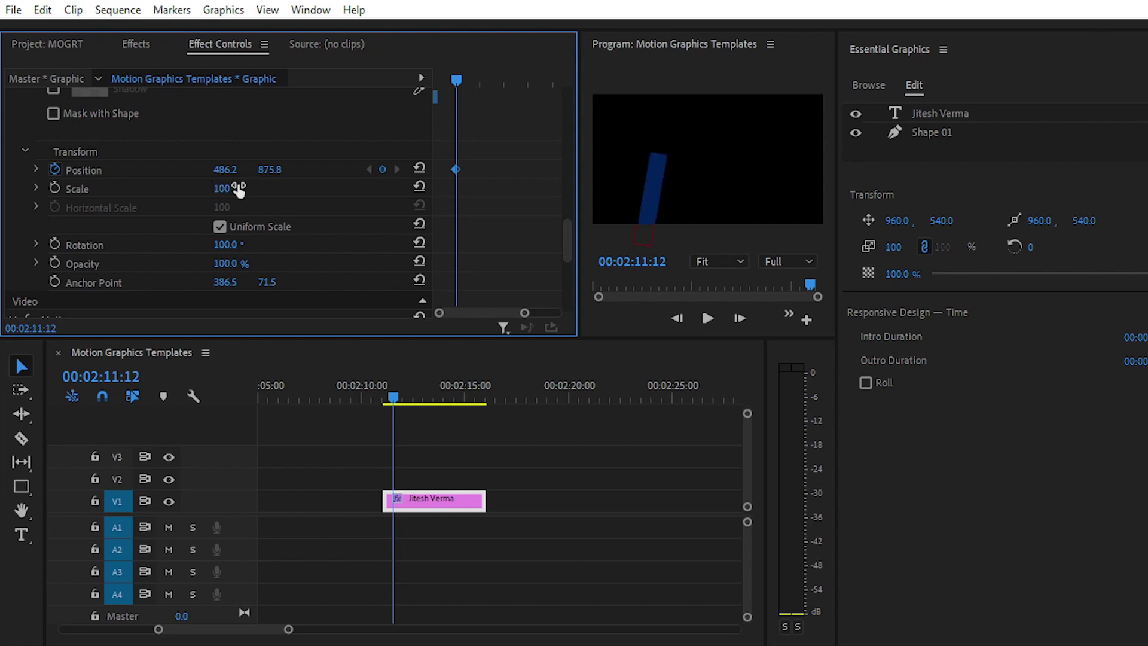
click(419, 242)
Step: Keyframe the bar from -442.8 off-screen to 502.2, 875.8 at 00:02:12:11
mouse_move(225, 170)
mouse_down()
mouse_move(270, 187)
mouse_move(155, 172)
mouse_move(209, 170)
mouse_up()
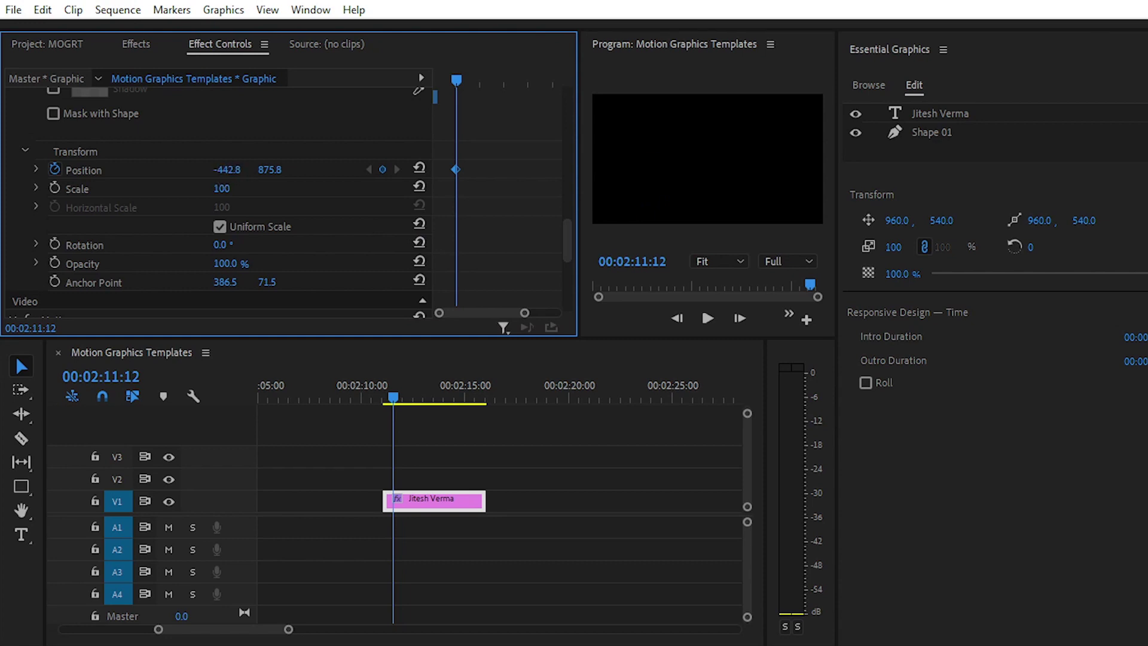
click(502, 84)
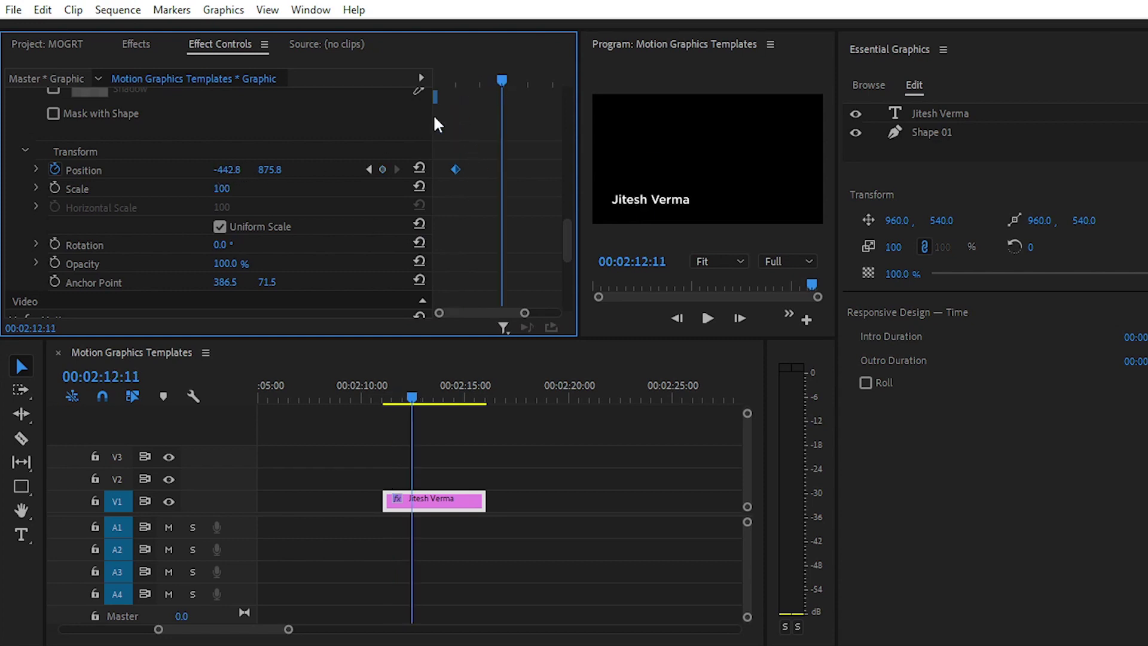
drag(219, 170, 479, 170)
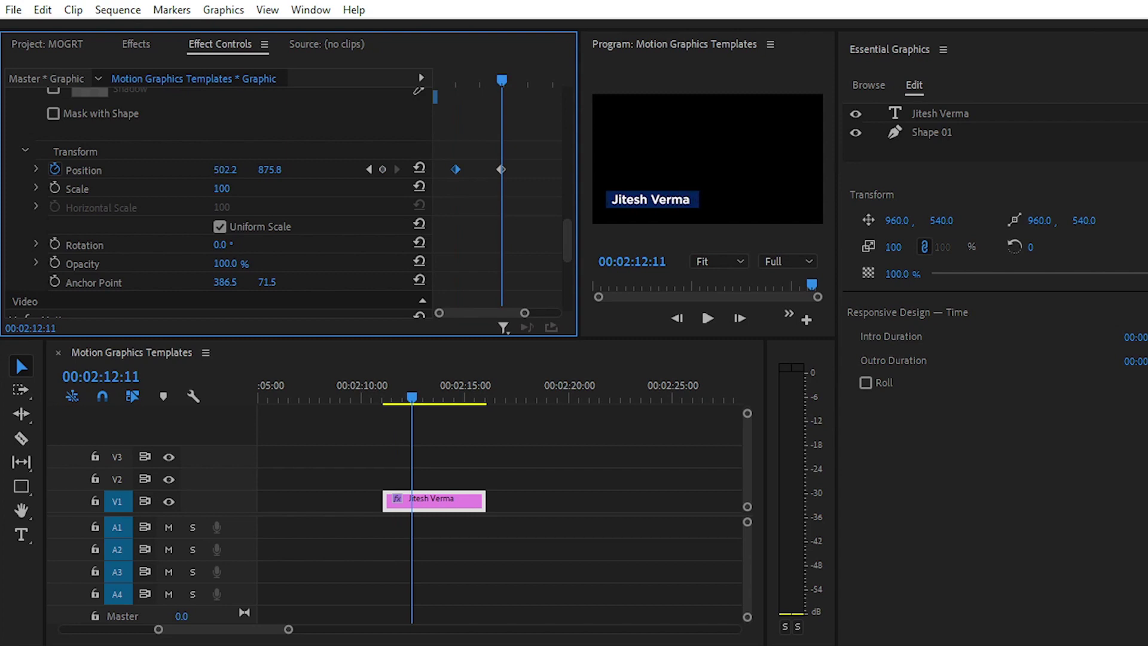
key(grave)
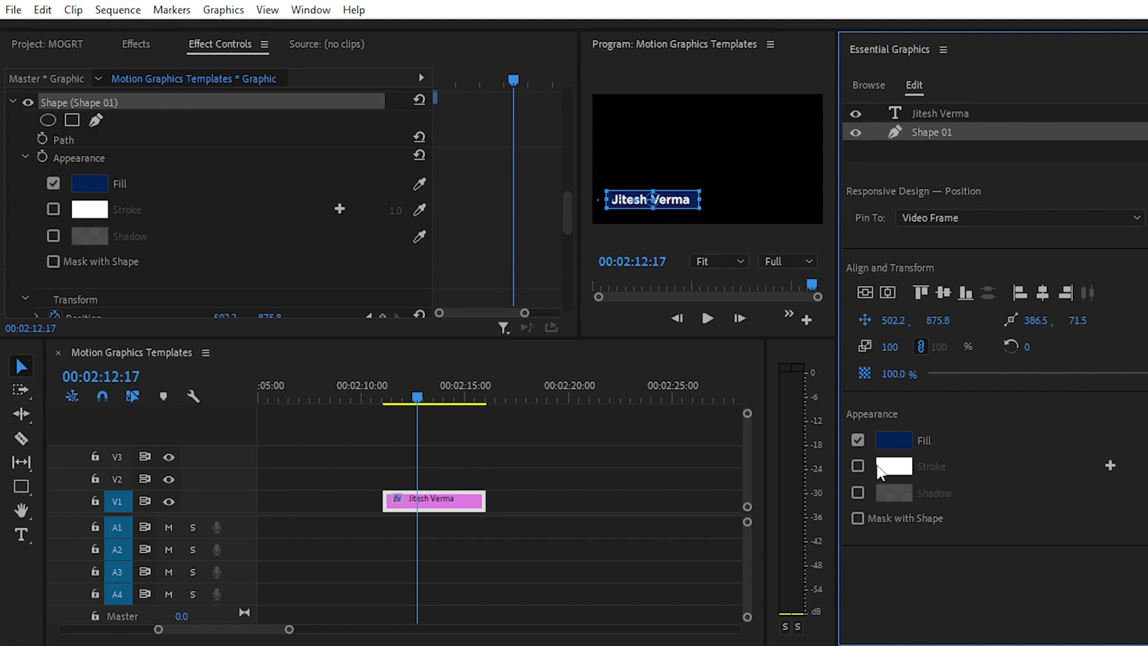
Step: Test Stroke and Shadow on the bar, leaving both turned off
click(859, 461)
click(859, 464)
click(858, 493)
click(857, 493)
click(858, 466)
click(858, 466)
click(858, 467)
click(858, 467)
click(595, 451)
click(447, 497)
key(=)
key(=)
key(=)
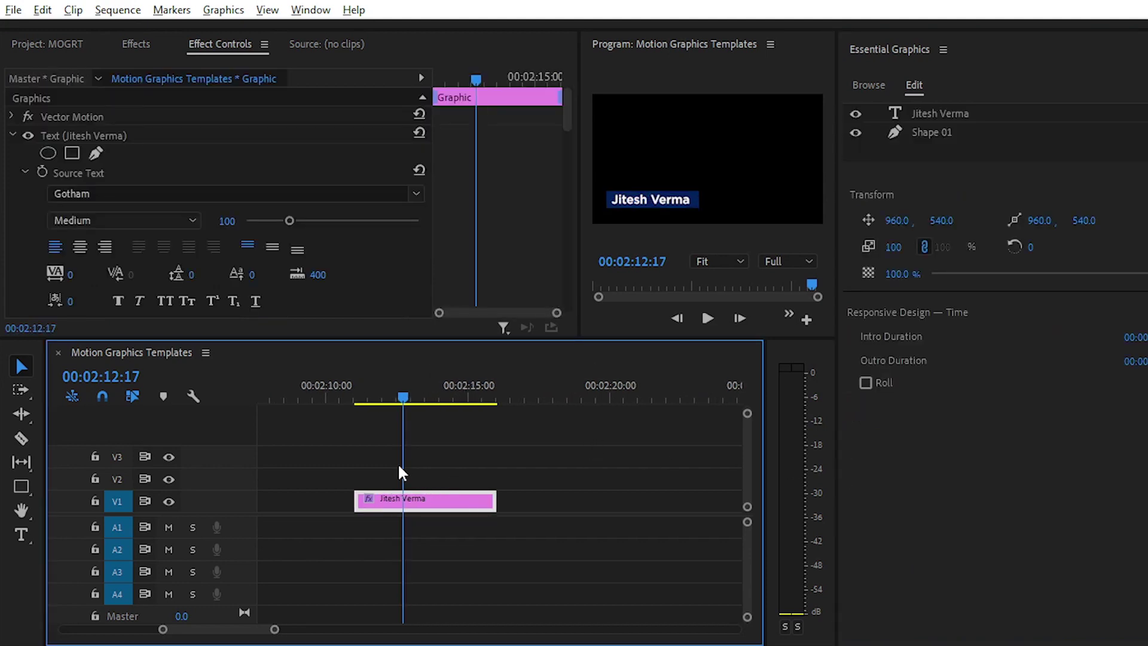
key(alt)
drag(410, 398, 468, 393)
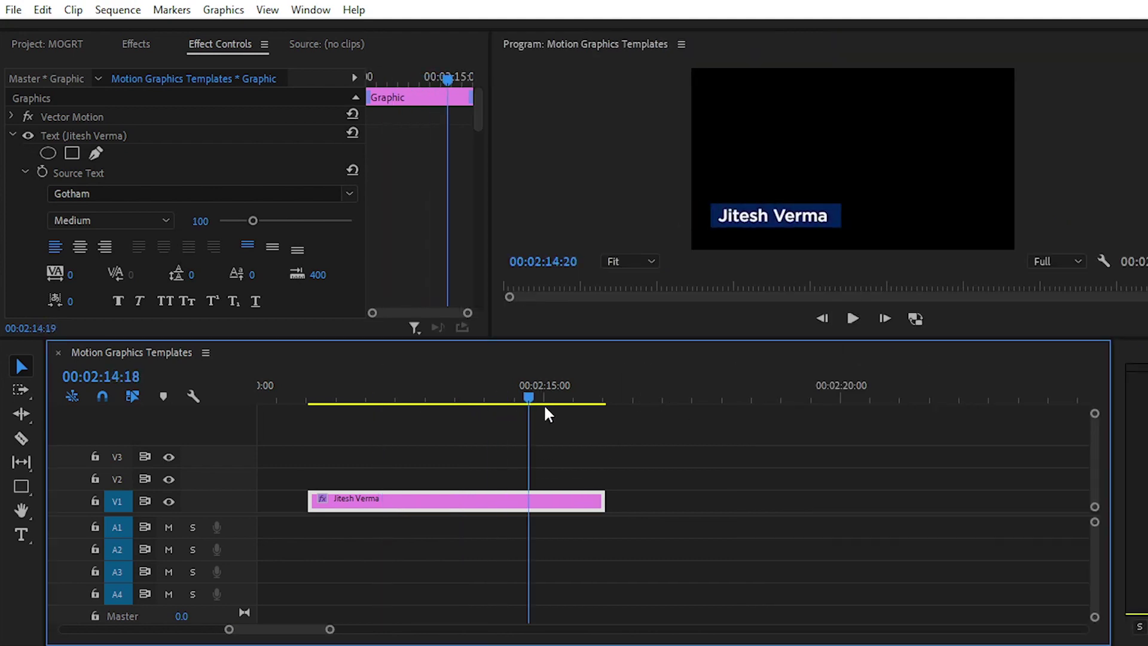
click(366, 399)
drag(366, 427, 457, 411)
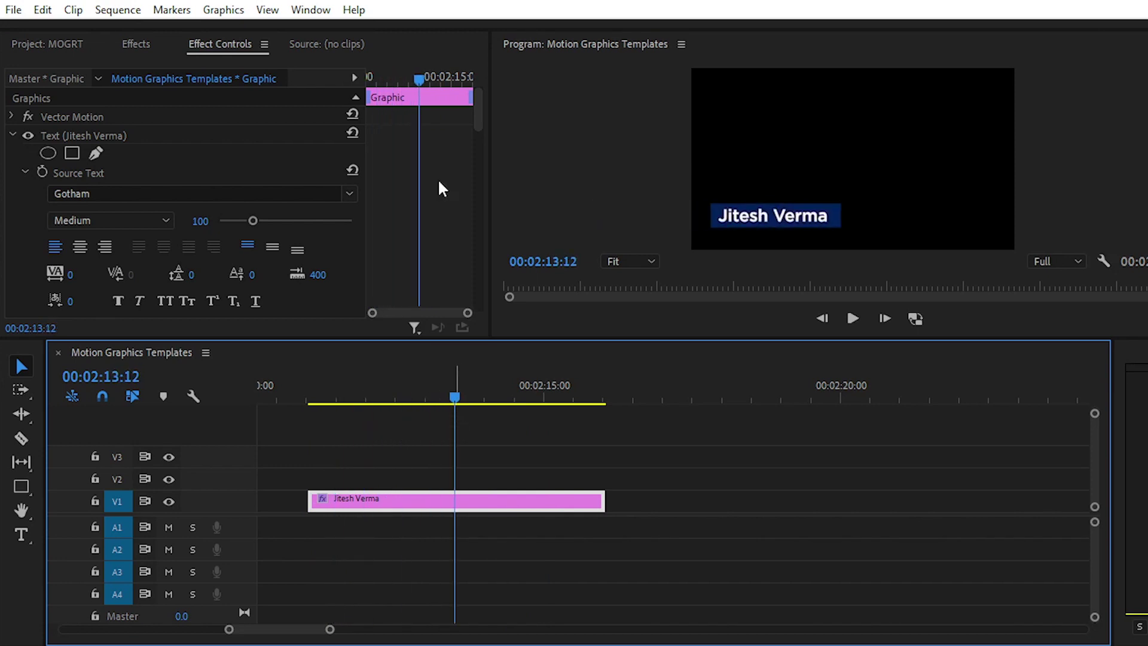
Step: Export as Motion Graphics Template named 'Name' to Local Drive, browsing to the V-206th\Raw folder
click(224, 11)
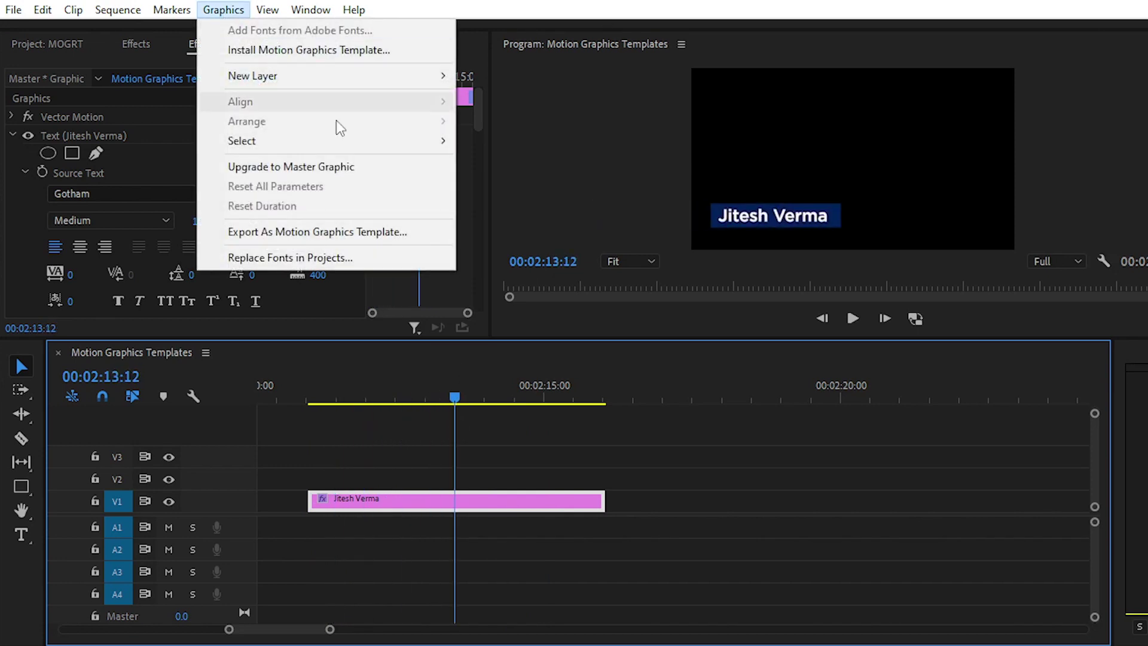
click(365, 233)
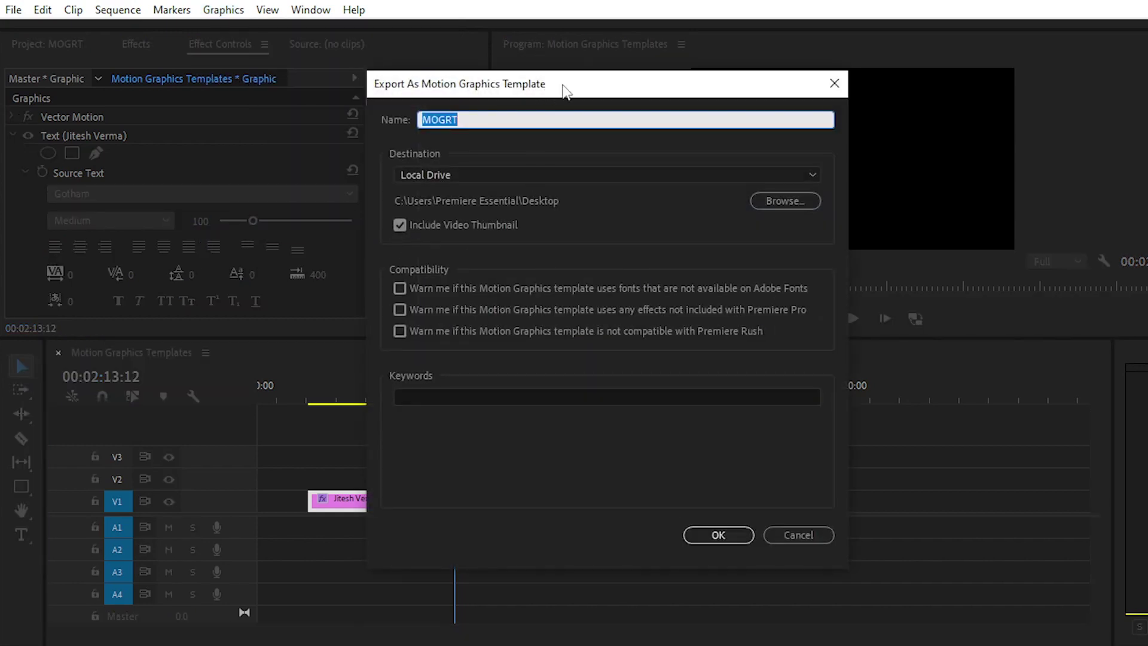
drag(564, 89, 517, 95)
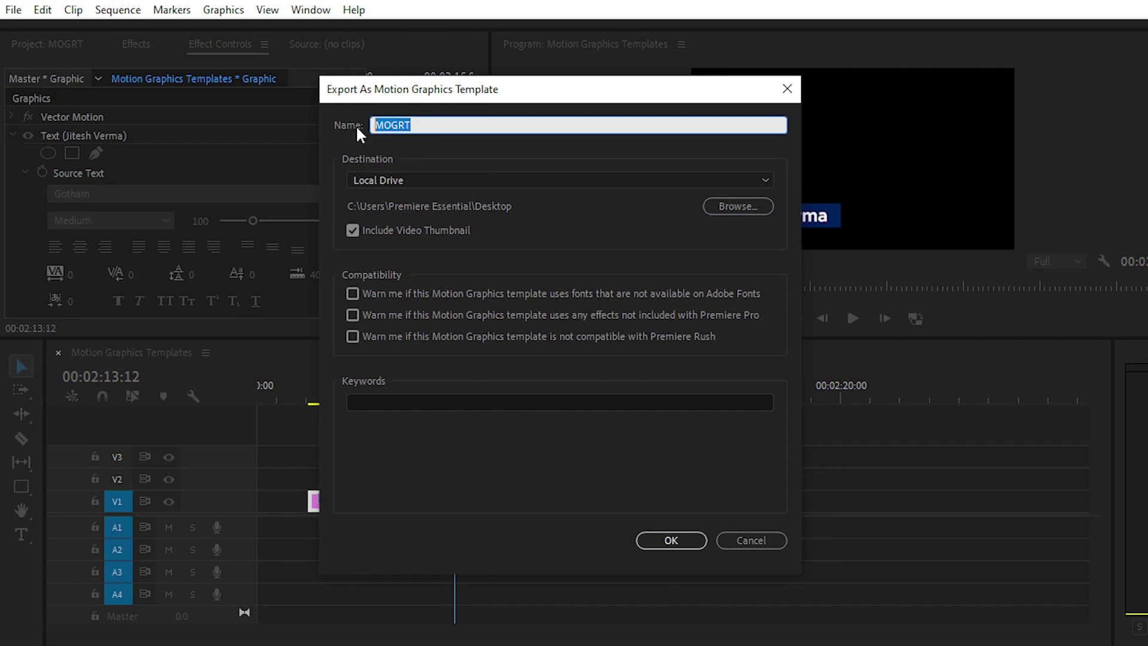
text(Name)
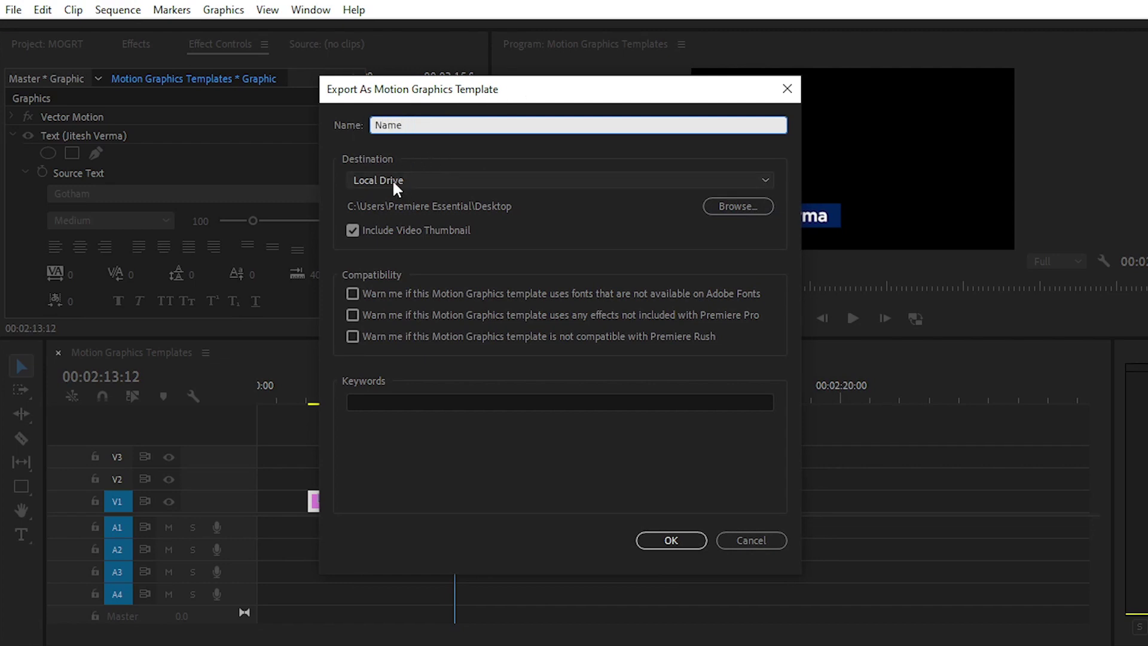
click(434, 176)
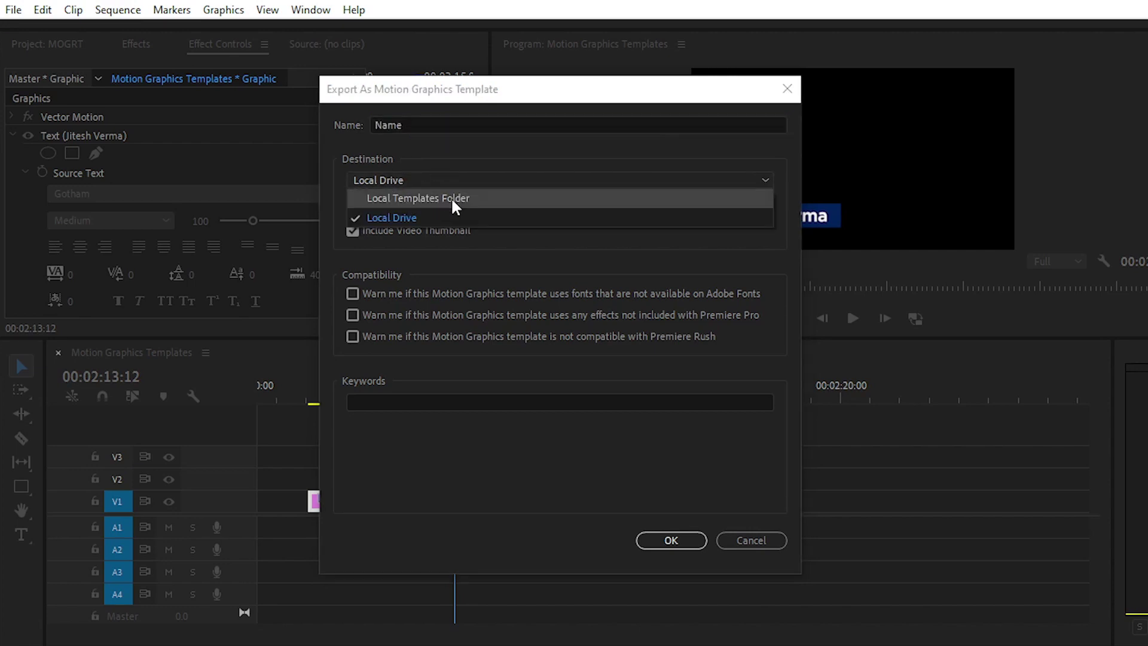
click(390, 214)
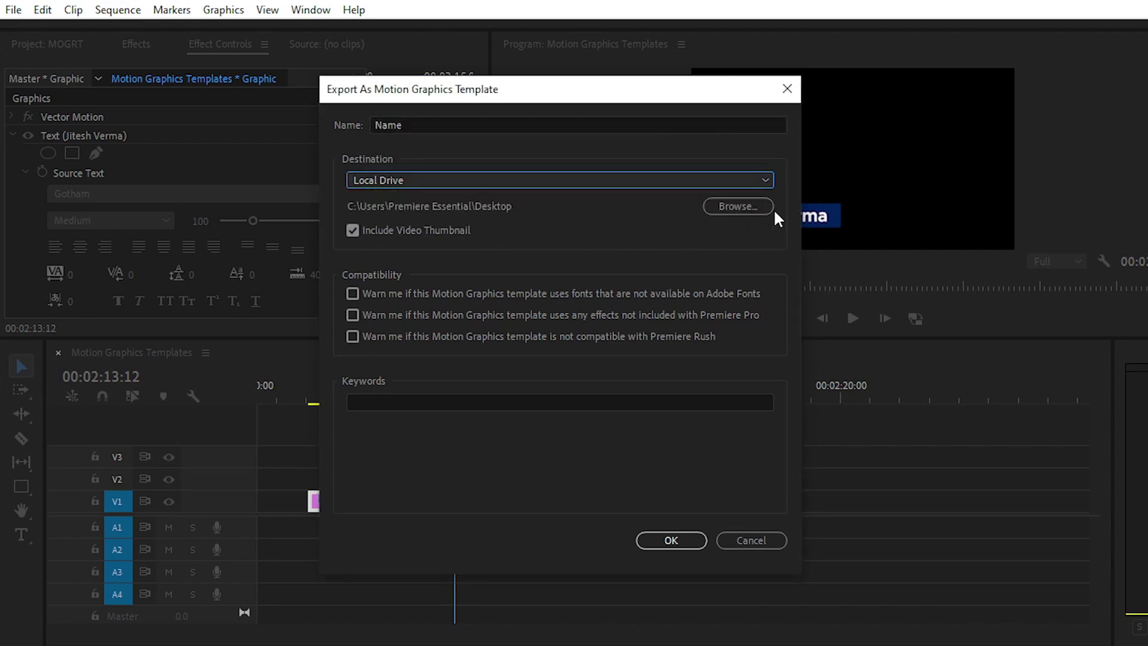
click(731, 209)
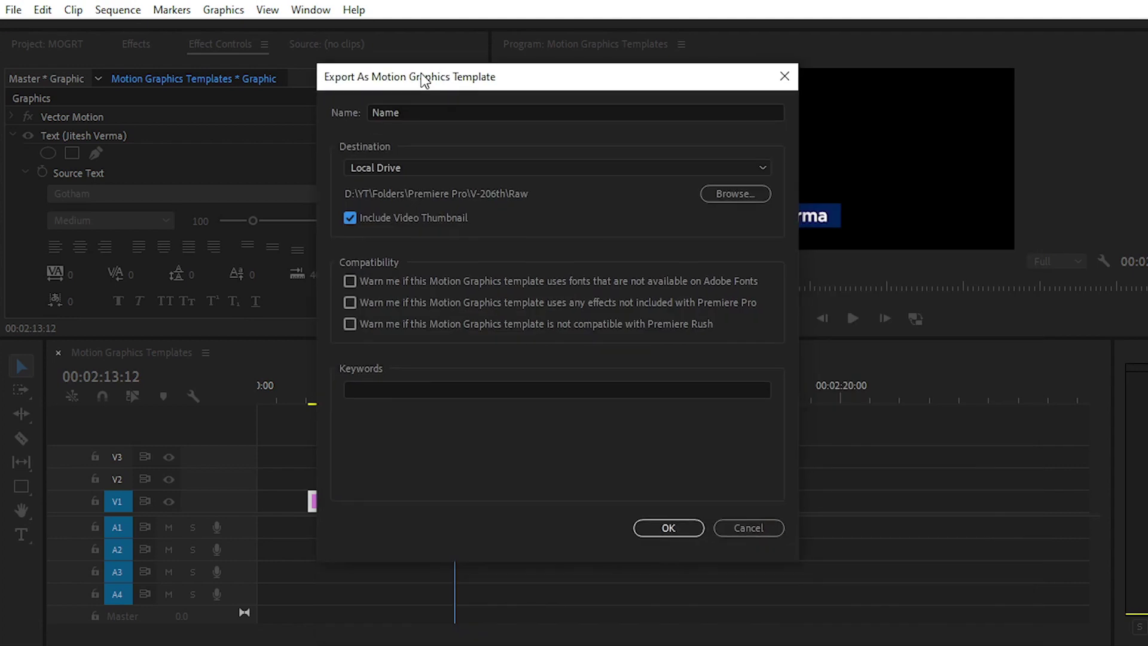
Step: Include a video thumbnail, leave Keywords empty, and confirm the .mogrt export
click(350, 218)
drag(584, 82, 523, 89)
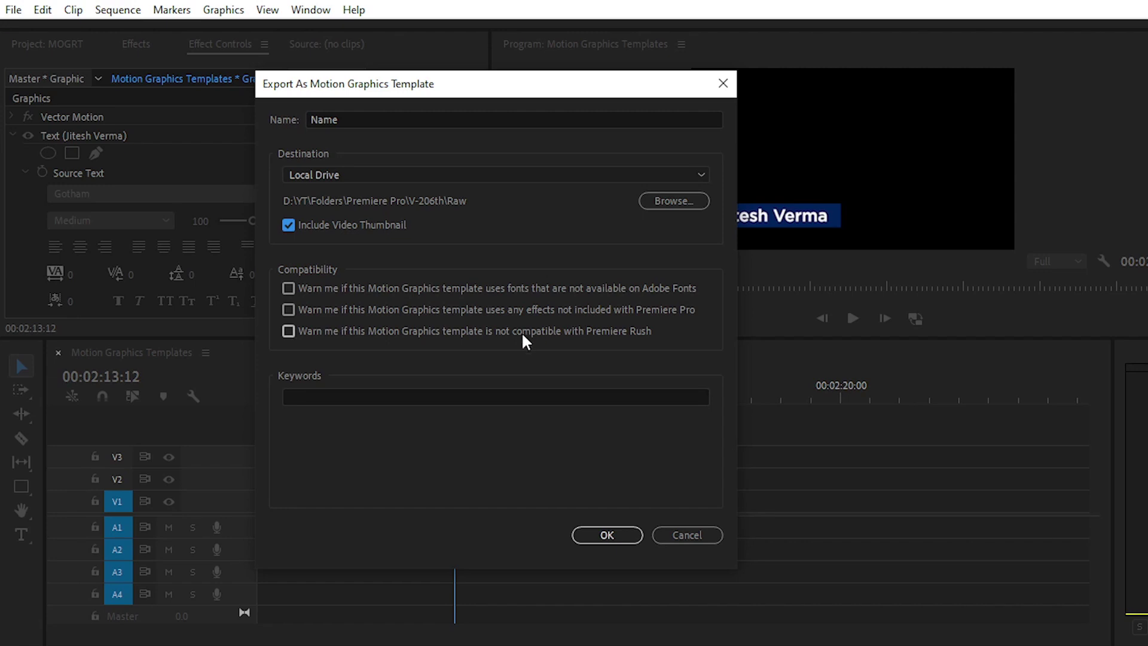
click(313, 395)
click(331, 446)
click(607, 538)
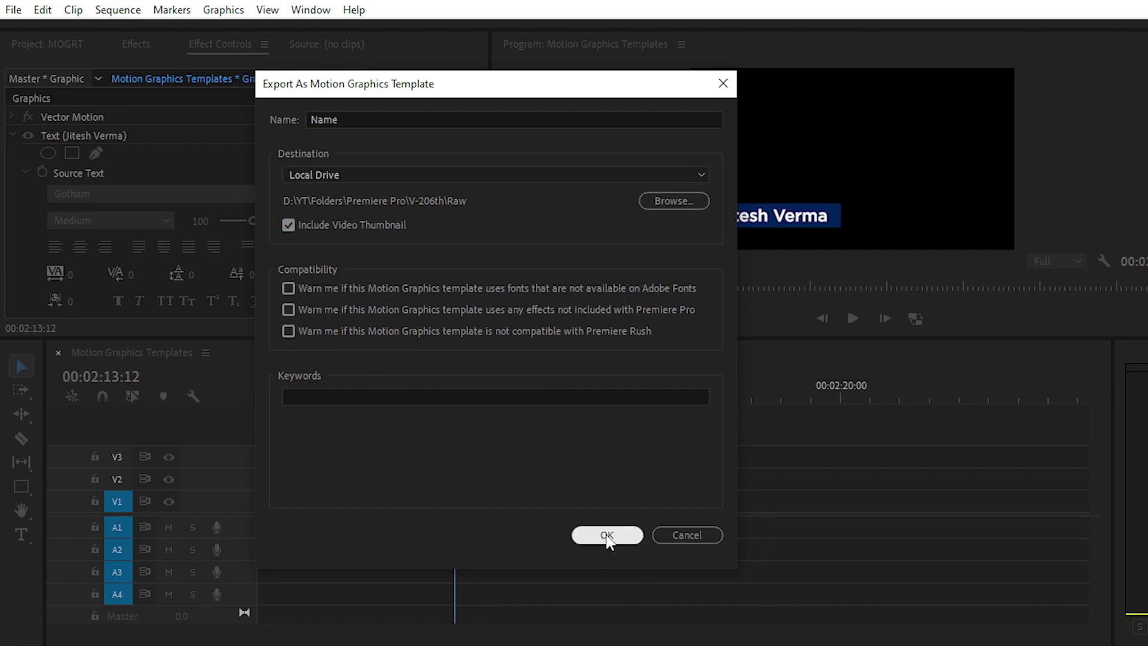
click(607, 536)
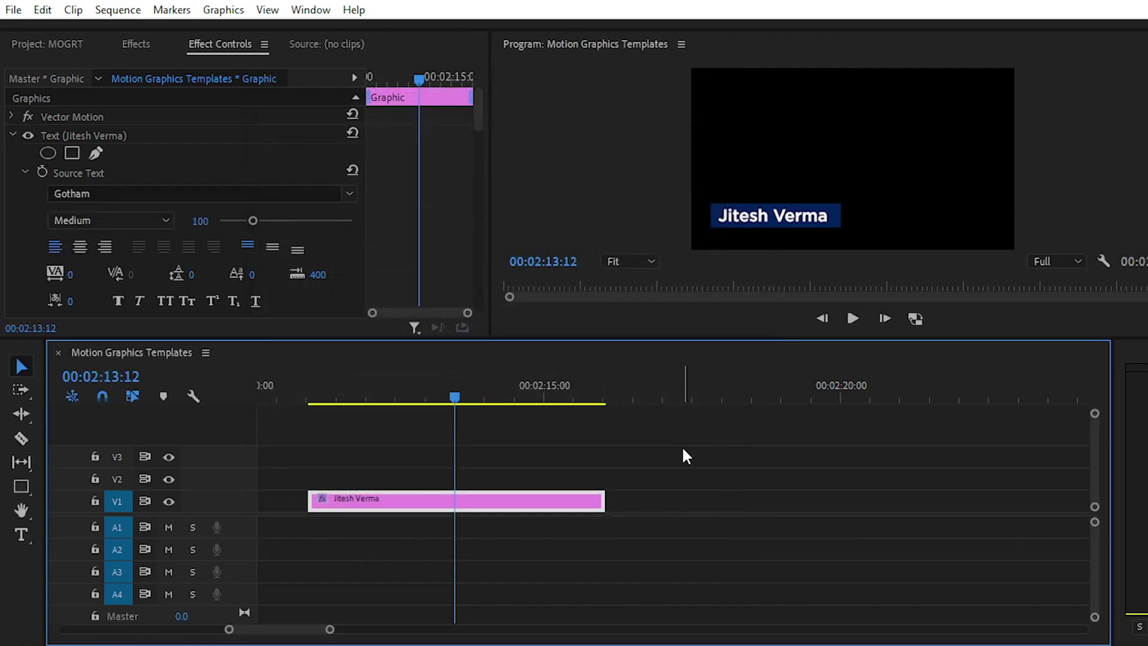
key(minus)
key(minus)
key(minus)
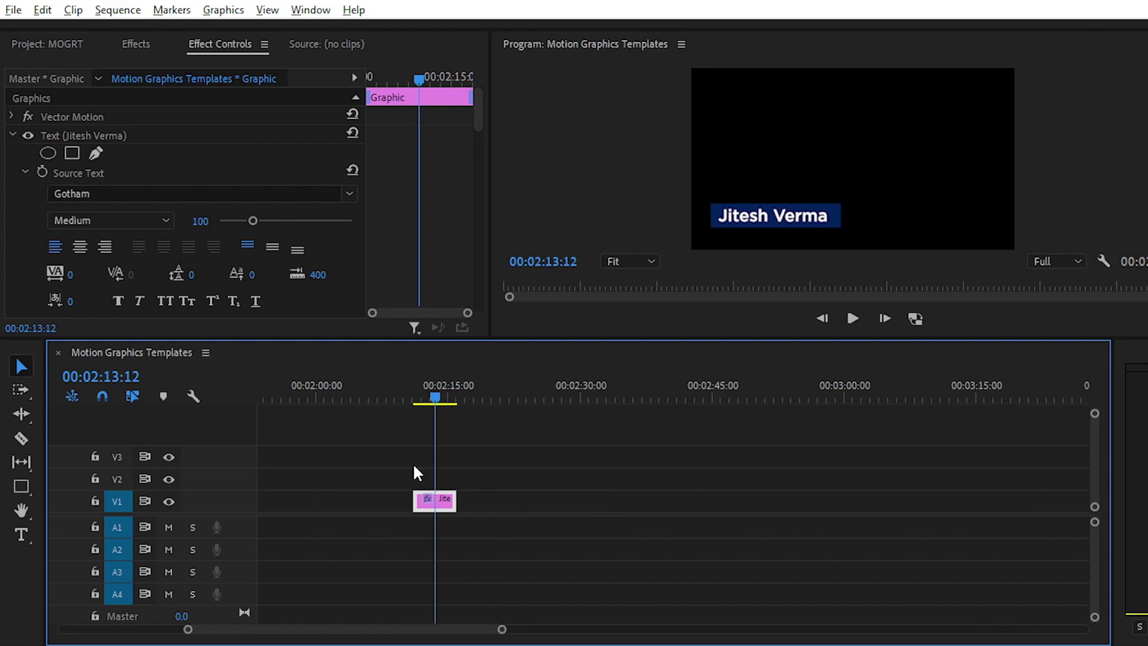
click(421, 497)
drag(372, 500, 309, 500)
click(305, 398)
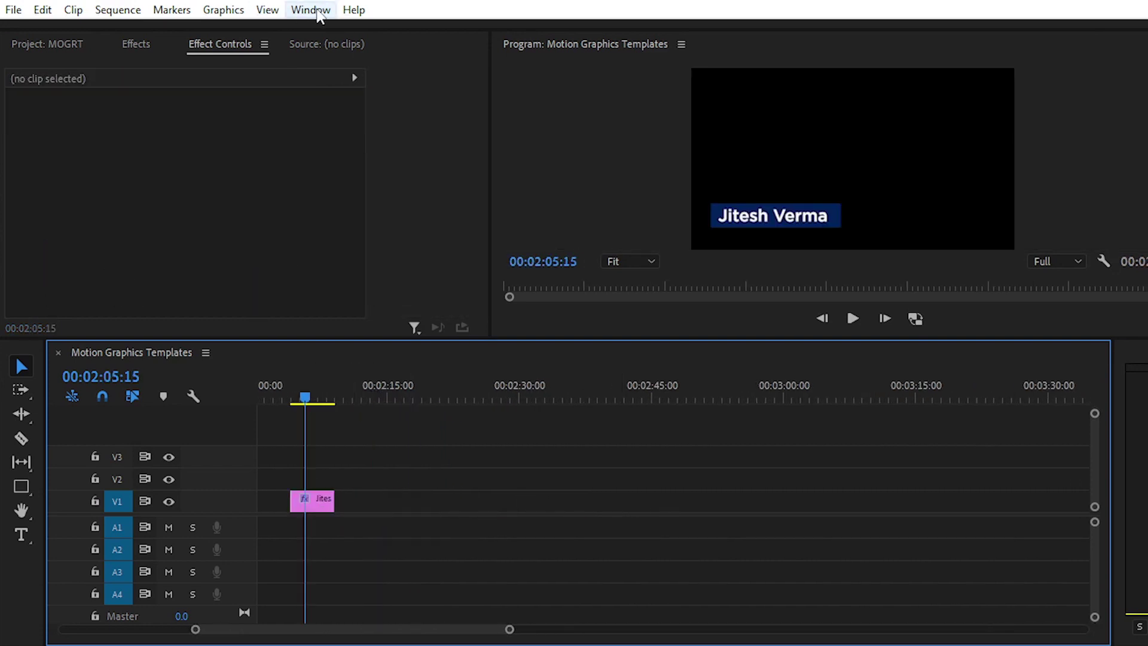
Step: Reopen Essential Graphics and install the exported Name template file
click(310, 10)
click(435, 328)
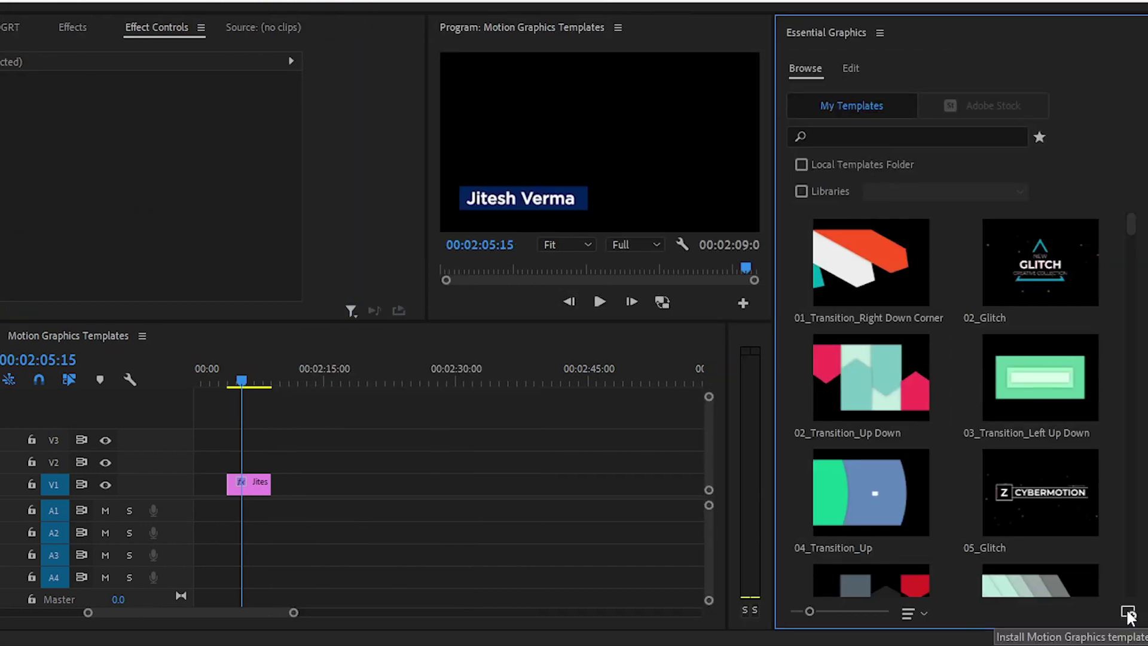
click(1129, 615)
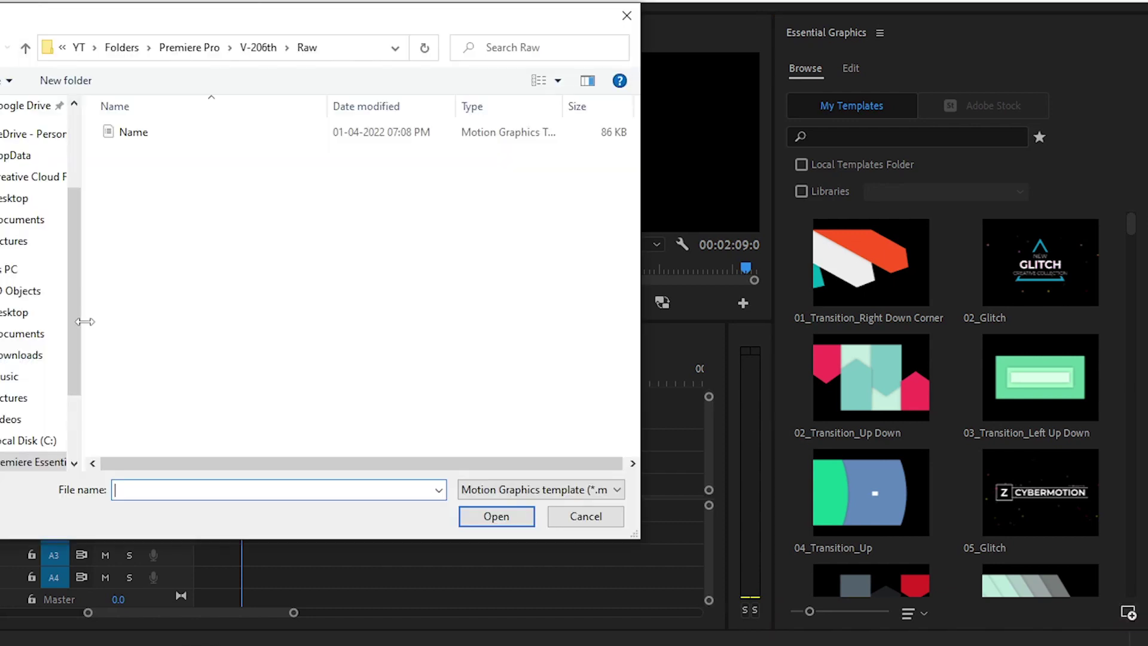
click(129, 133)
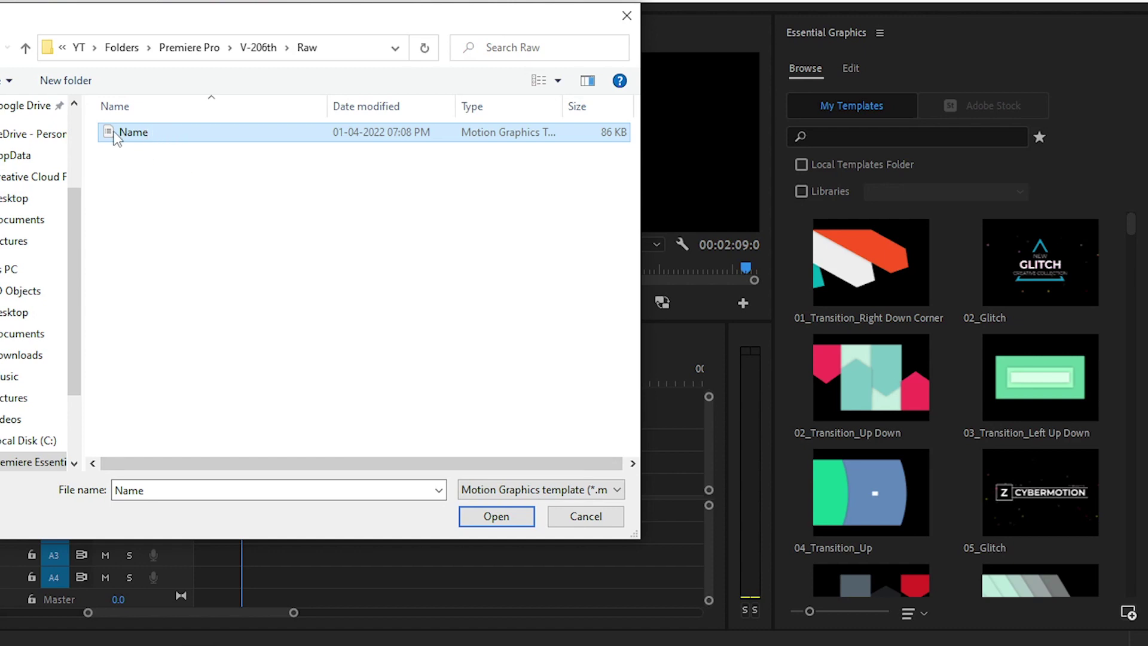
click(496, 517)
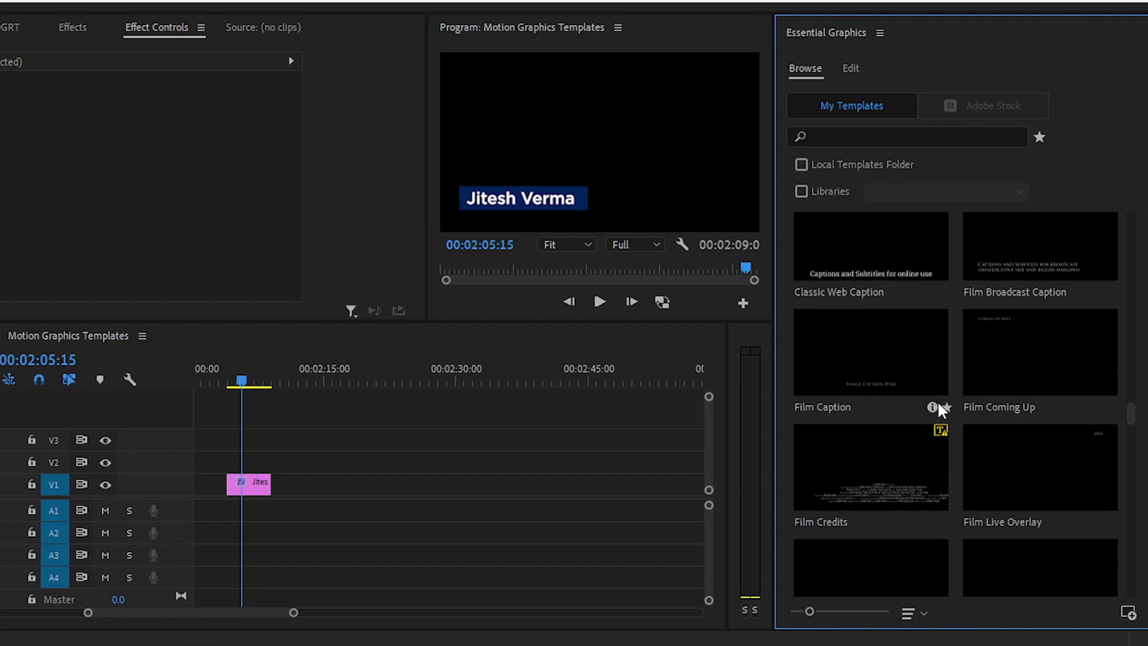
Step: Drag the Name template onto V1 near 02:30 and view it at 00:02:29:05
scroll(950, 403, down, 10)
scroll(949, 401, down, 5)
scroll(949, 401, up, 5)
scroll(960, 383, up, 3)
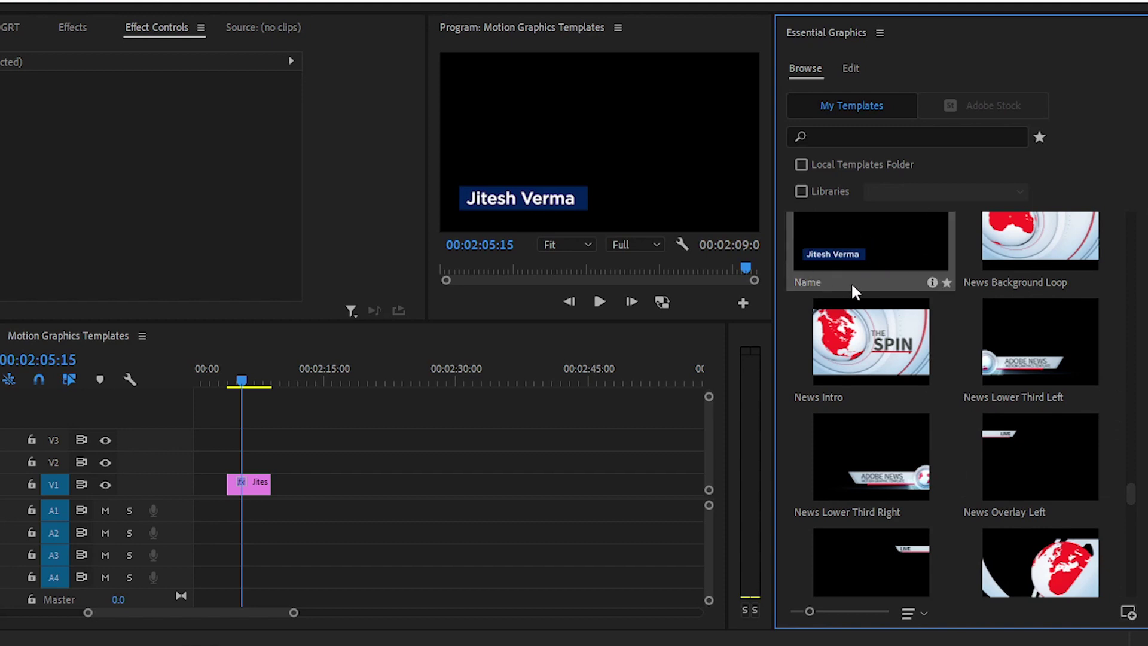
scroll(849, 290, up, 2)
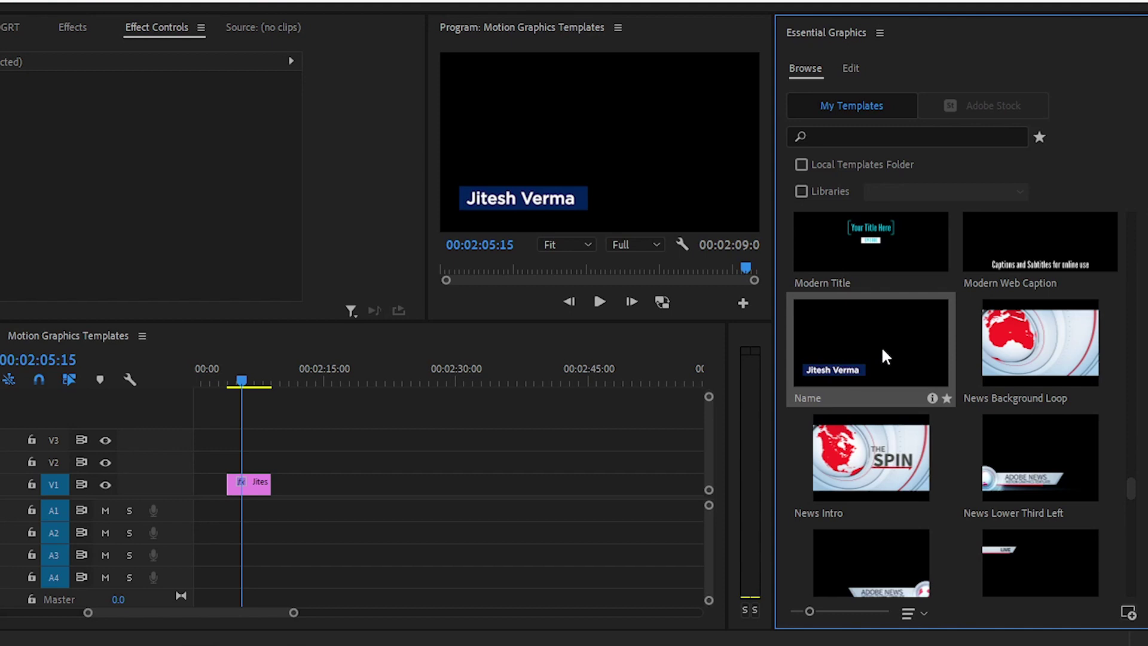
drag(877, 346, 464, 482)
drag(462, 372, 449, 371)
scroll(457, 433, up, 1)
scroll(457, 432, up, 3)
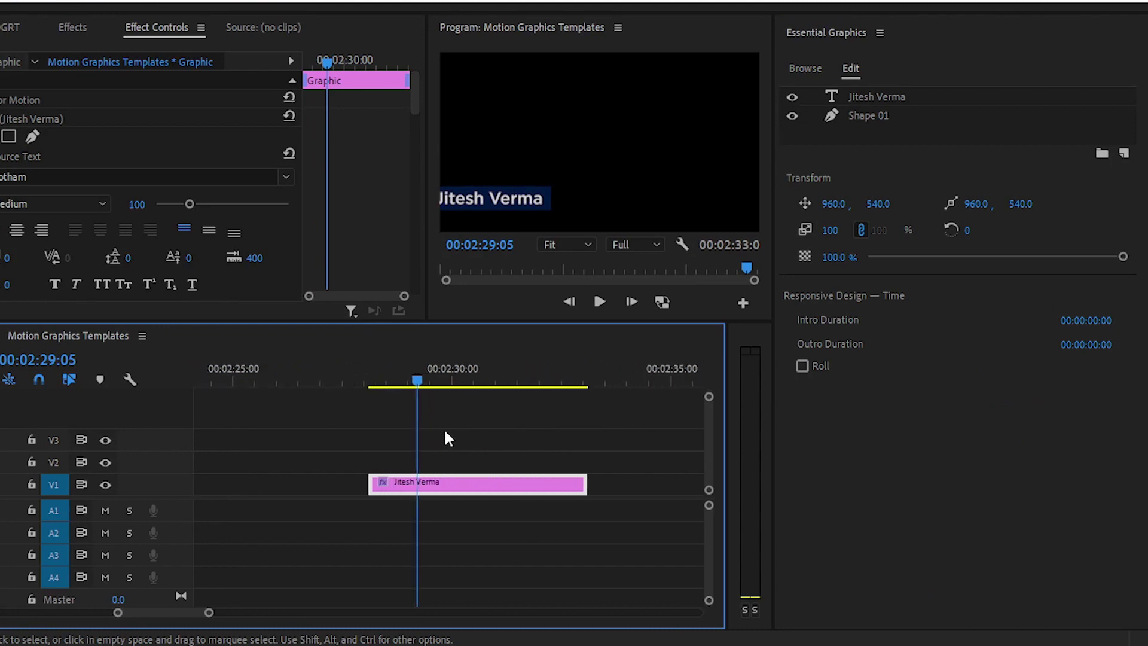
Step: Play the new template clip and scrub its slide-in entrance from 02:29:04
click(372, 380)
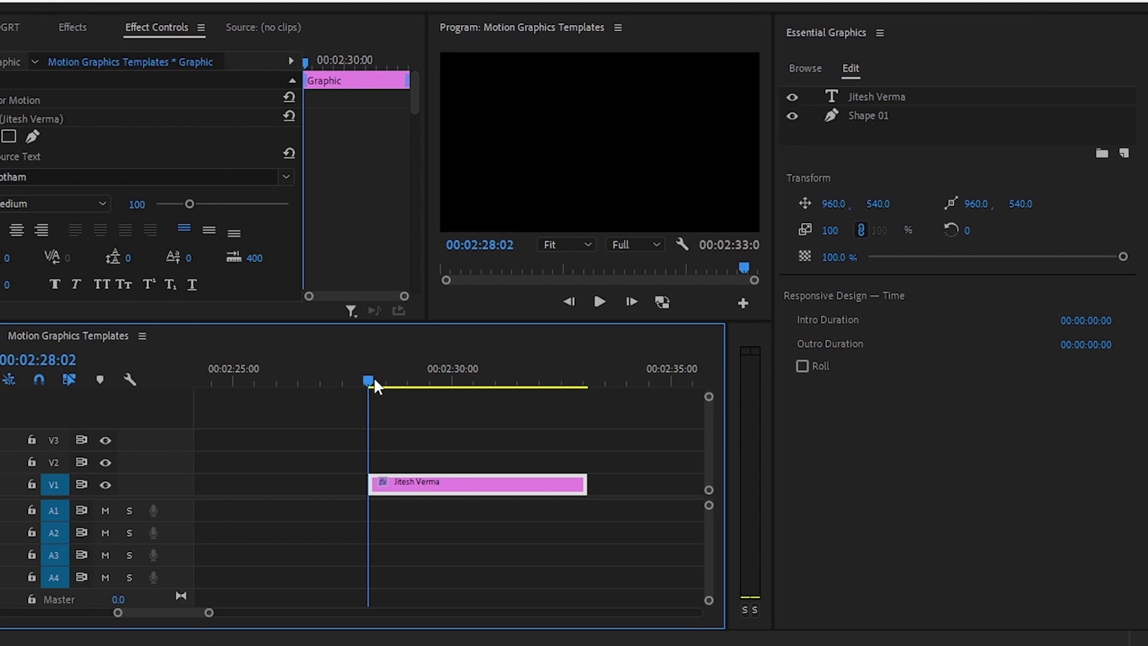
click(157, 0)
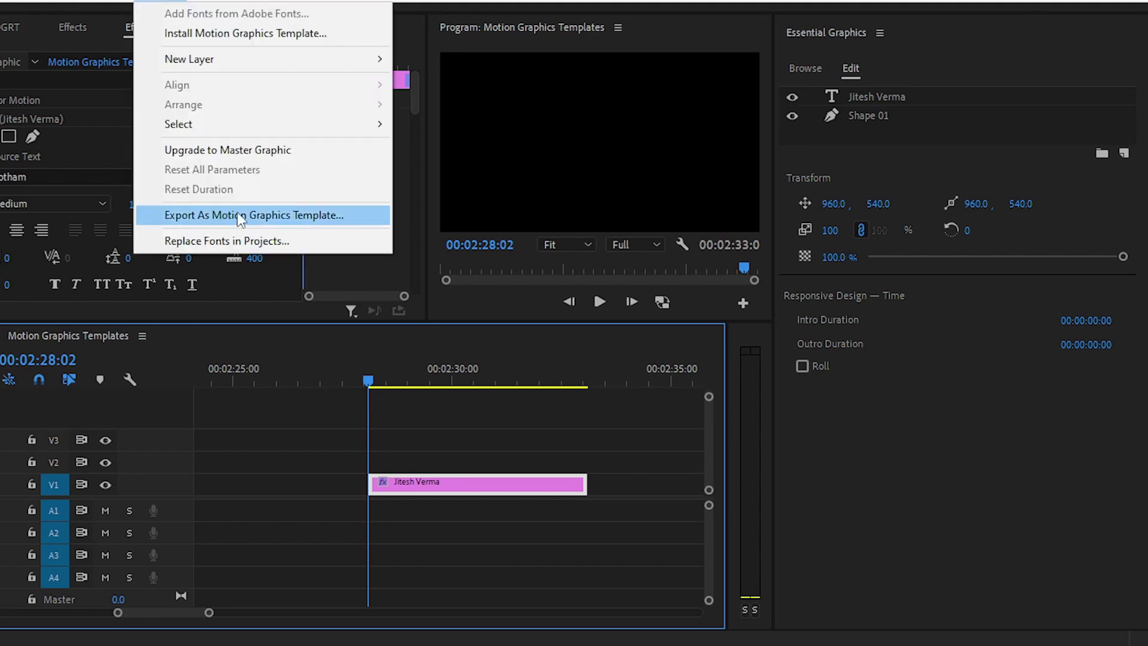
click(527, 482)
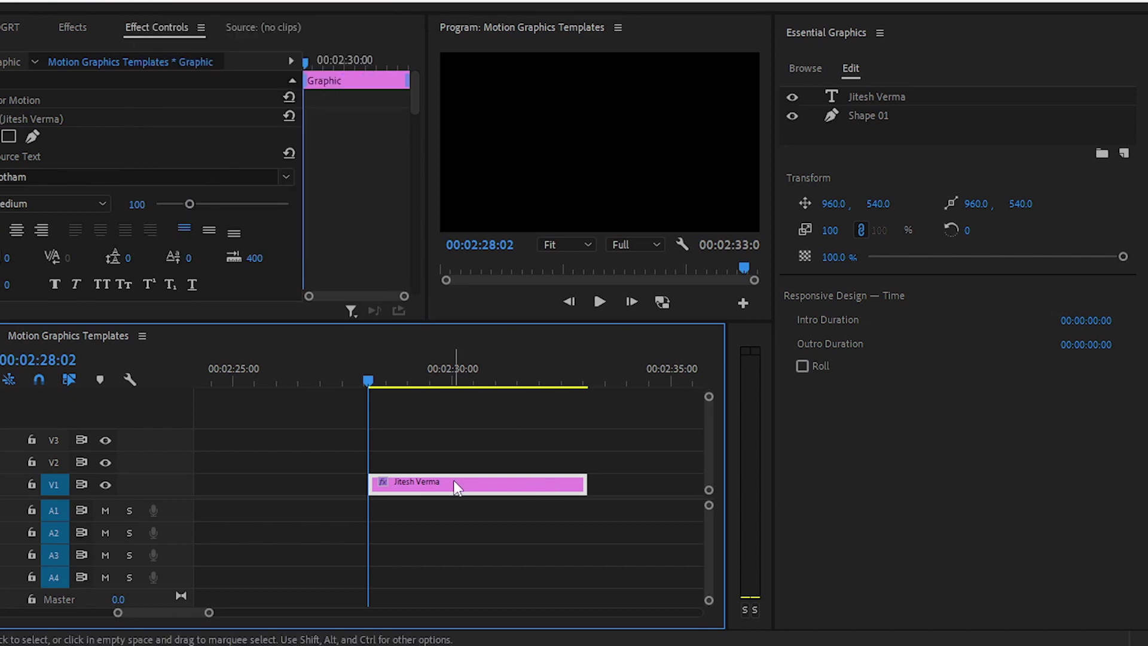
key(space)
click(417, 376)
mouse_move(418, 384)
mouse_down()
mouse_move(372, 383)
mouse_move(484, 384)
mouse_move(400, 384)
mouse_move(477, 389)
mouse_move(422, 386)
mouse_up()
Step: Compare against the original name clip at 02:28:11, then reselect the template-based clip
key(minus)
key(minus)
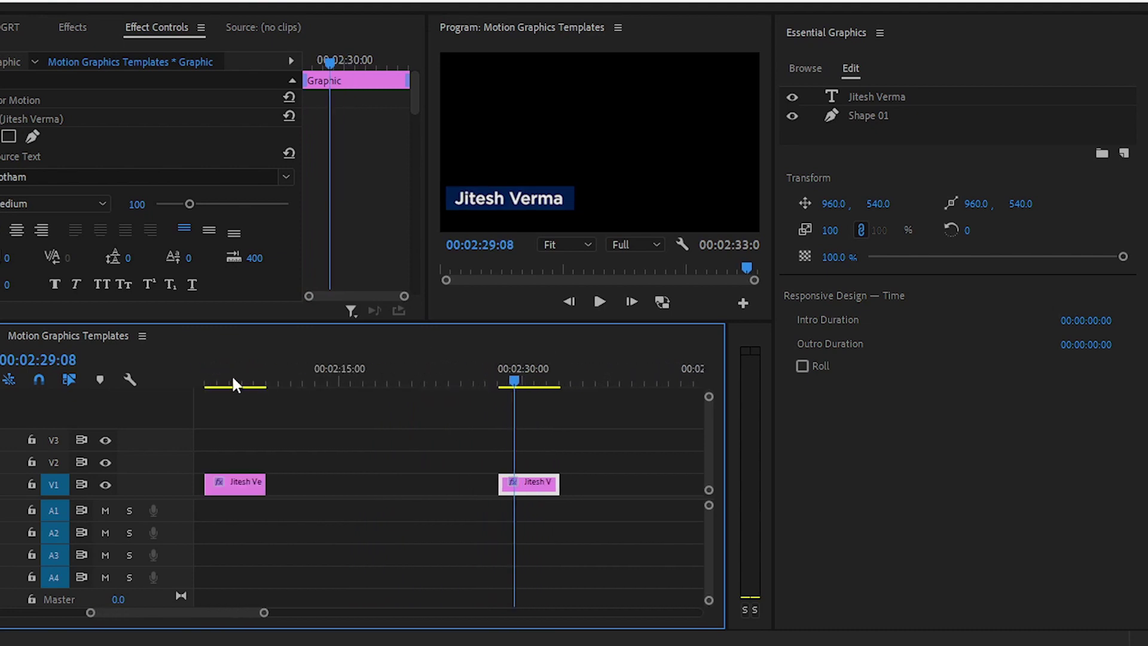
click(208, 383)
click(245, 482)
drag(470, 377, 504, 380)
click(529, 483)
key(equal)
key(equal)
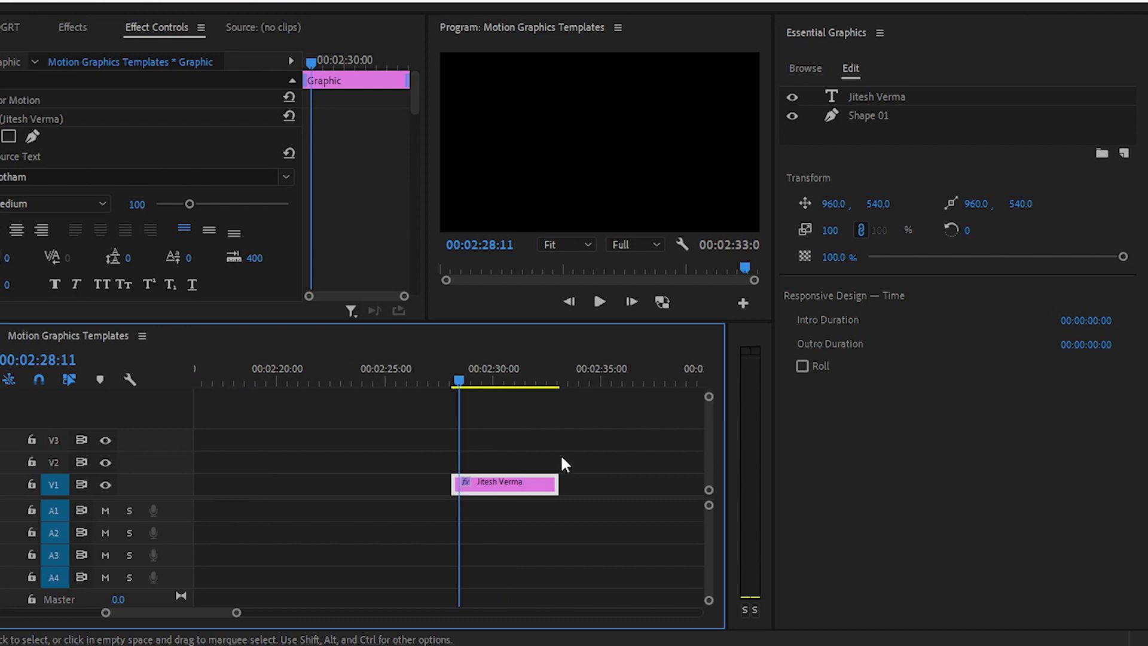
Step: Select the name text layer in Essential Graphics to show its editable properties
scroll(331, 164, down, 3)
scroll(332, 163, down, 5)
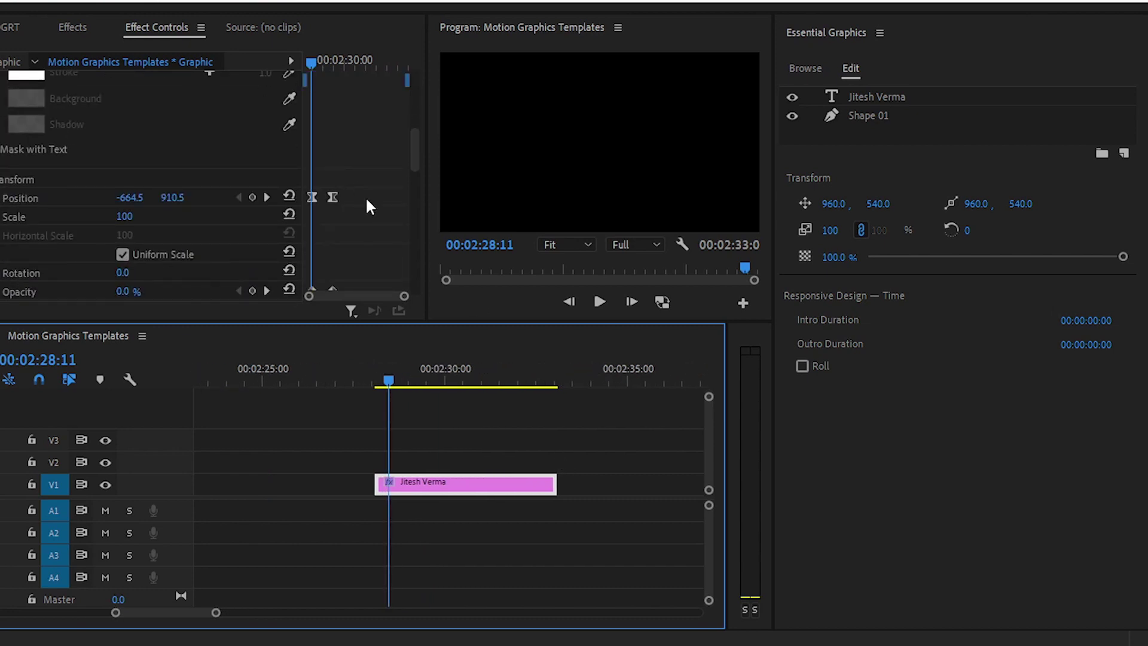
scroll(341, 200, down, 5)
scroll(350, 188, down, 5)
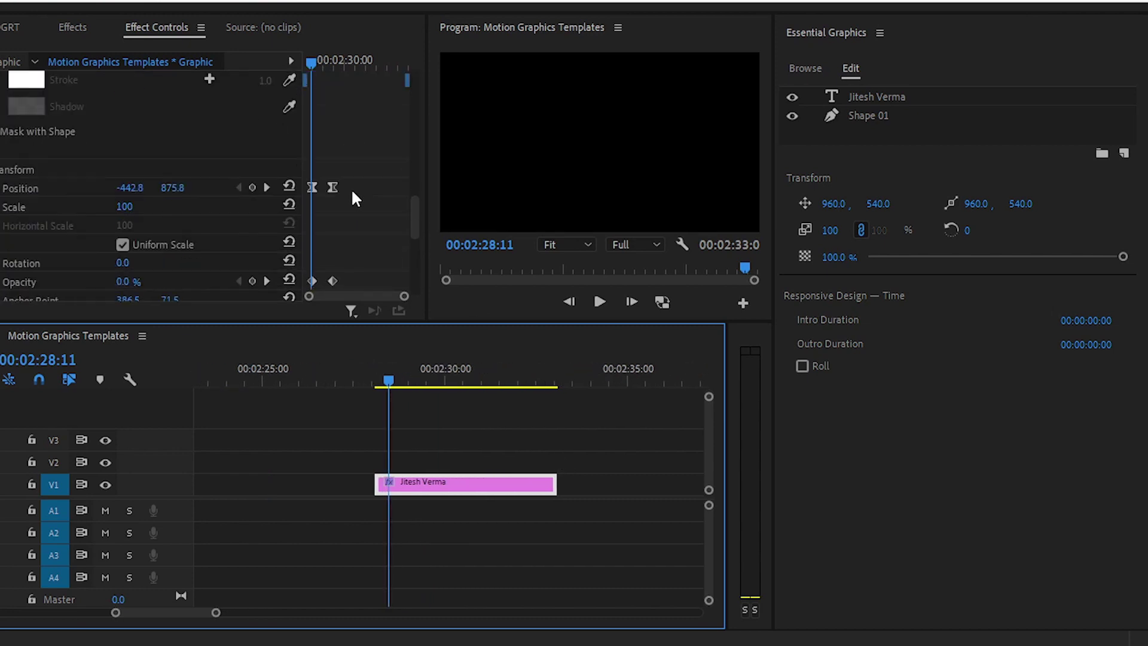
click(864, 96)
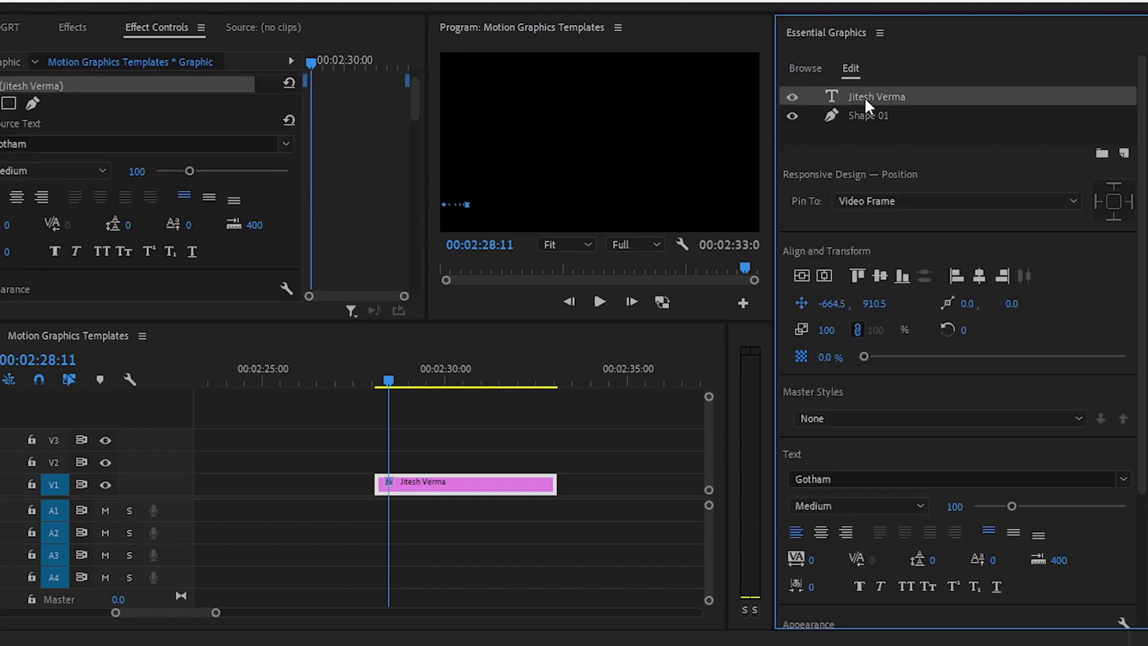